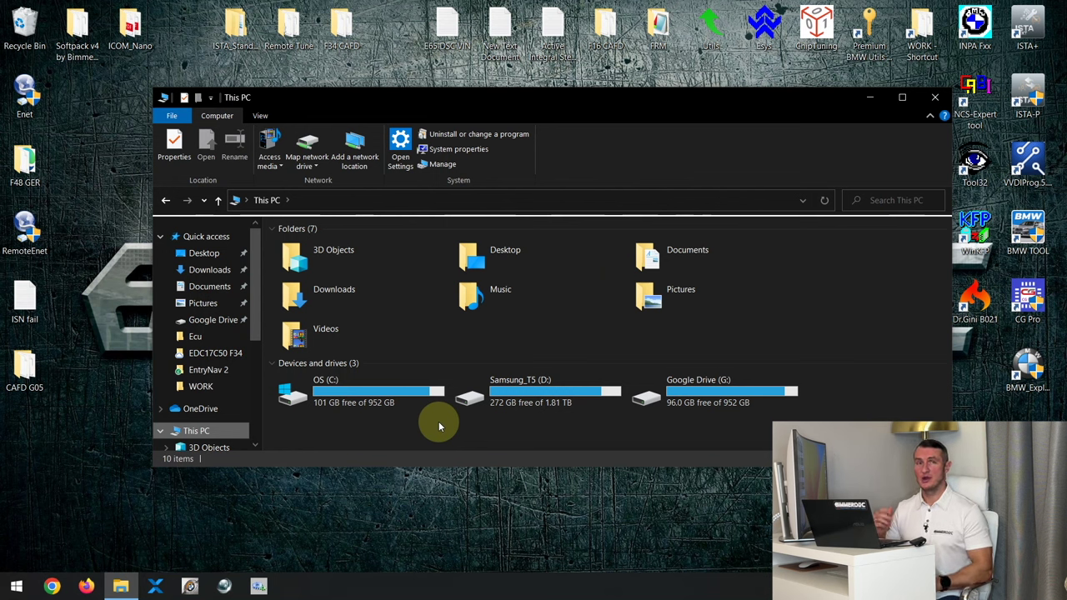
Open the Road Map Europe EVO 2022-2 folder inside the BMW folder on the Samsung_T5 (D:) drive
click(561, 400)
double_click(561, 400)
double_click(303, 261)
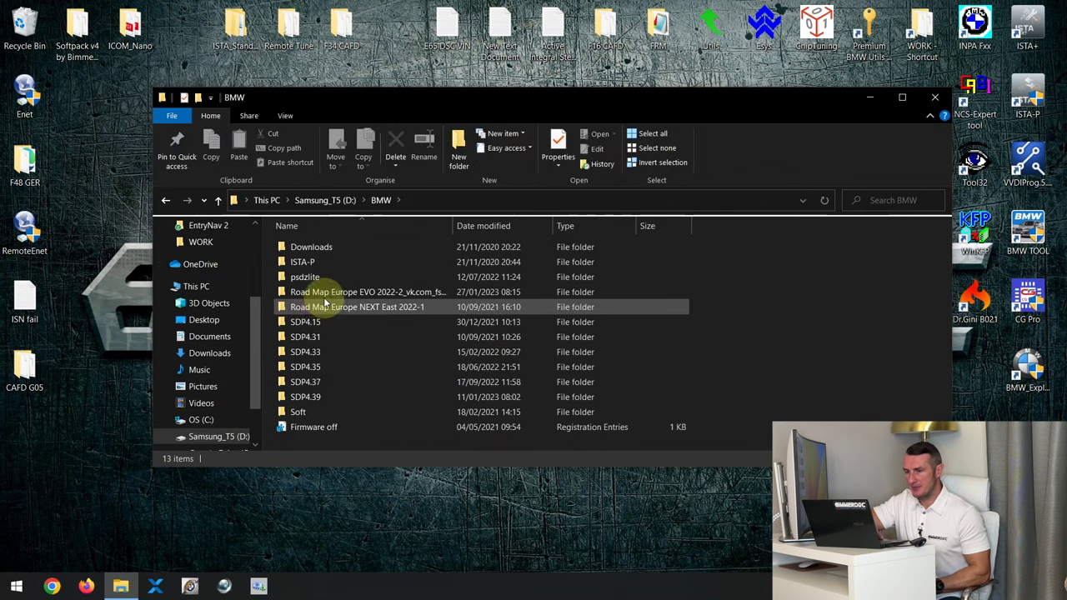
double_click(326, 299)
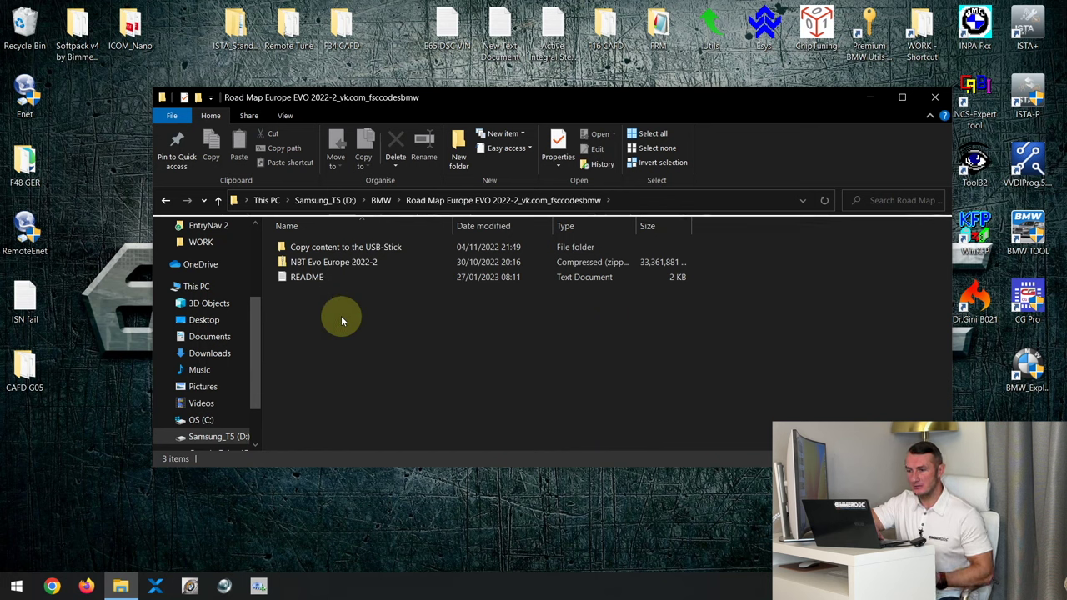
Check the file size of the NBT Evo Europe 2022-2 archive in its properties
right_click(334, 264)
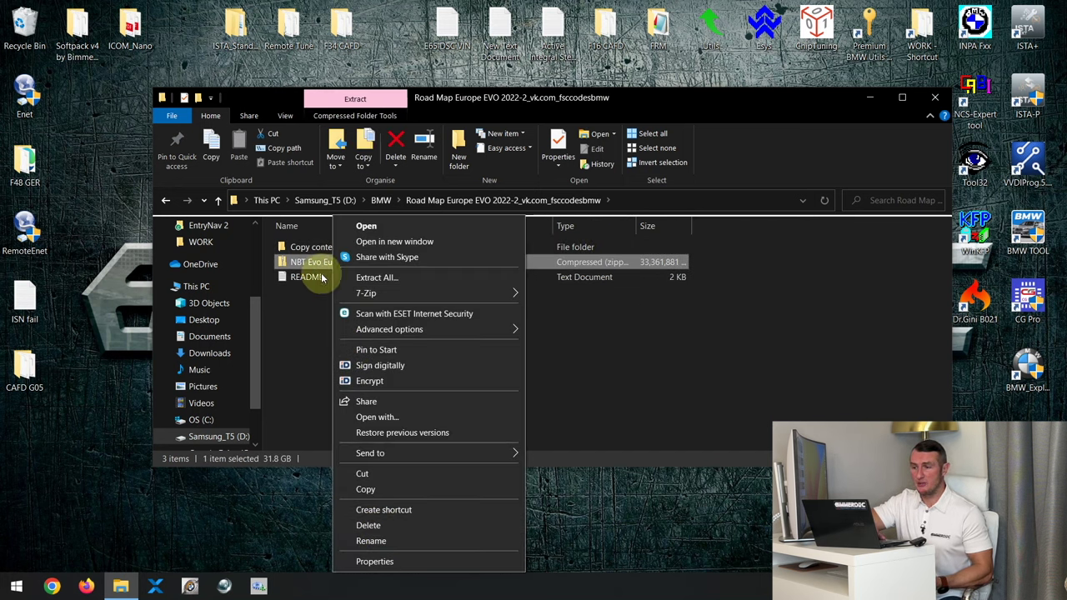
click(373, 562)
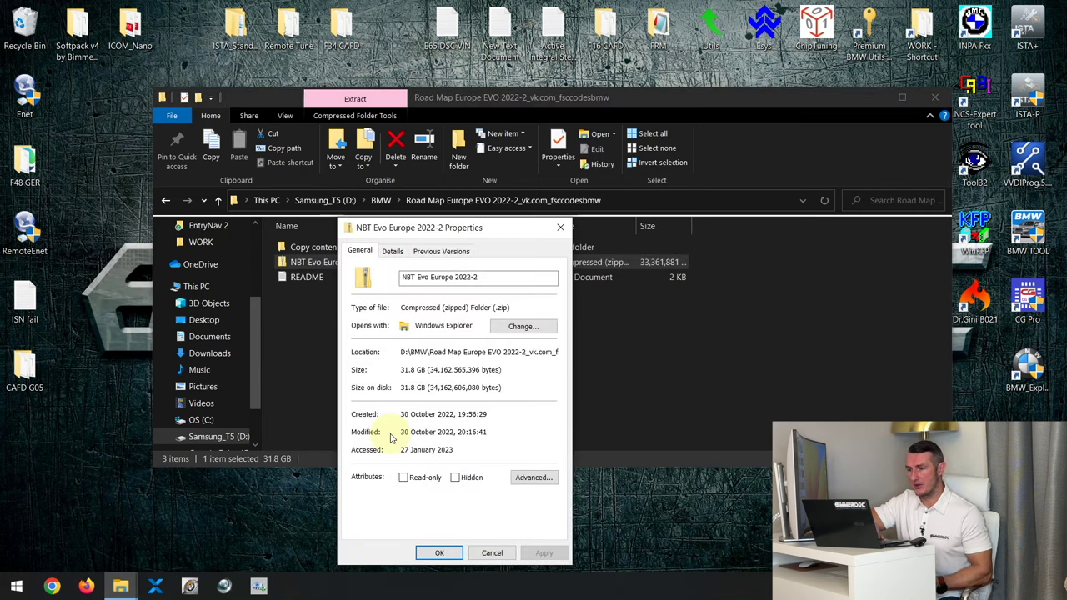
drag(401, 369, 426, 370)
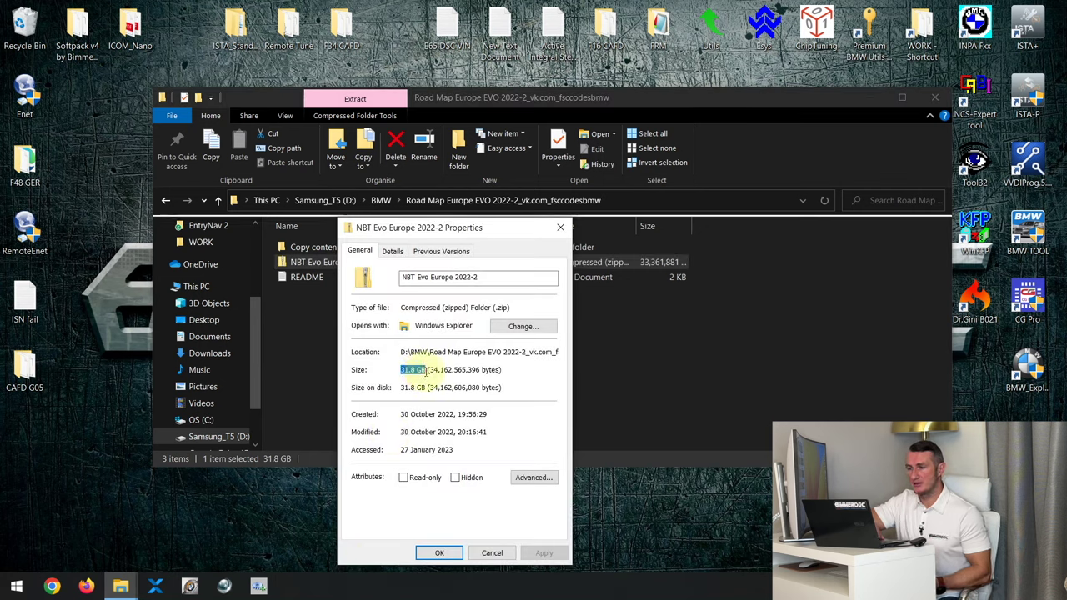
click(425, 372)
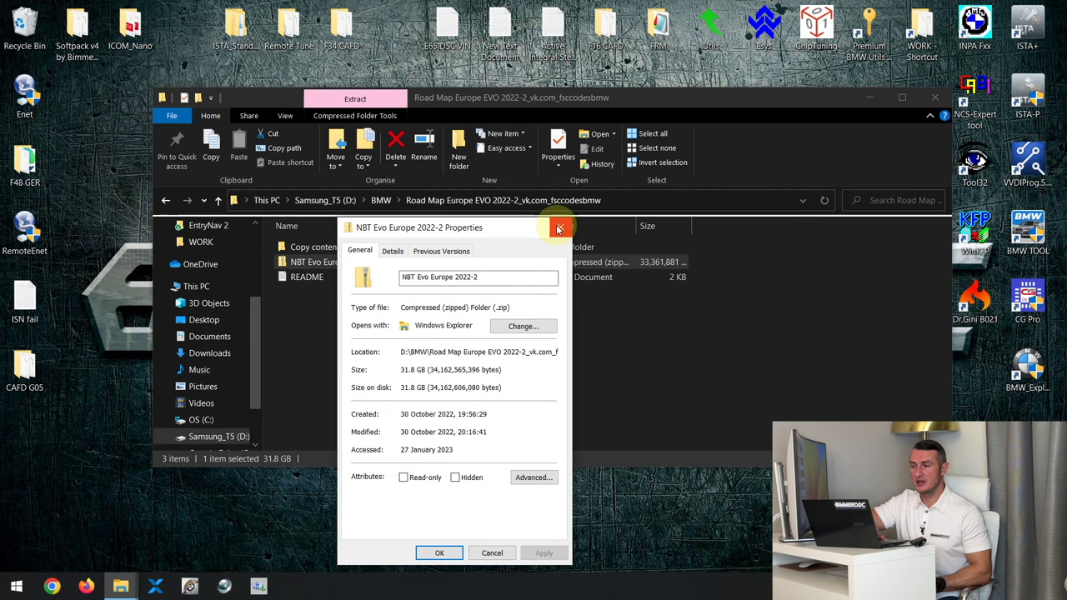
click(559, 214)
click(556, 225)
View the 7-Zip extraction options for the NBT Evo Europe 2022-2 archive and leave without extracting
click(367, 280)
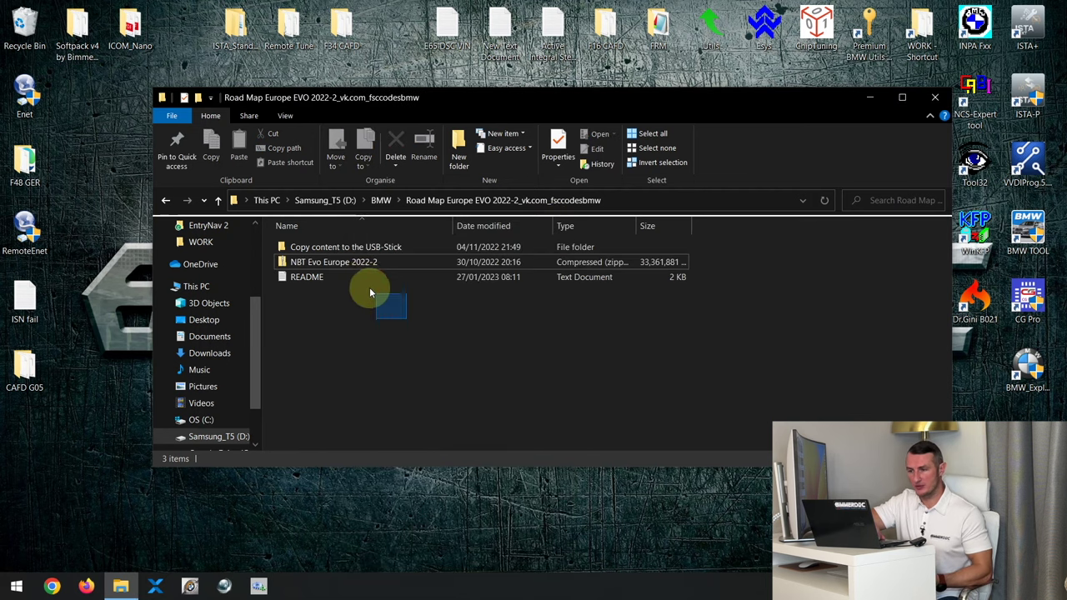
right_click(348, 265)
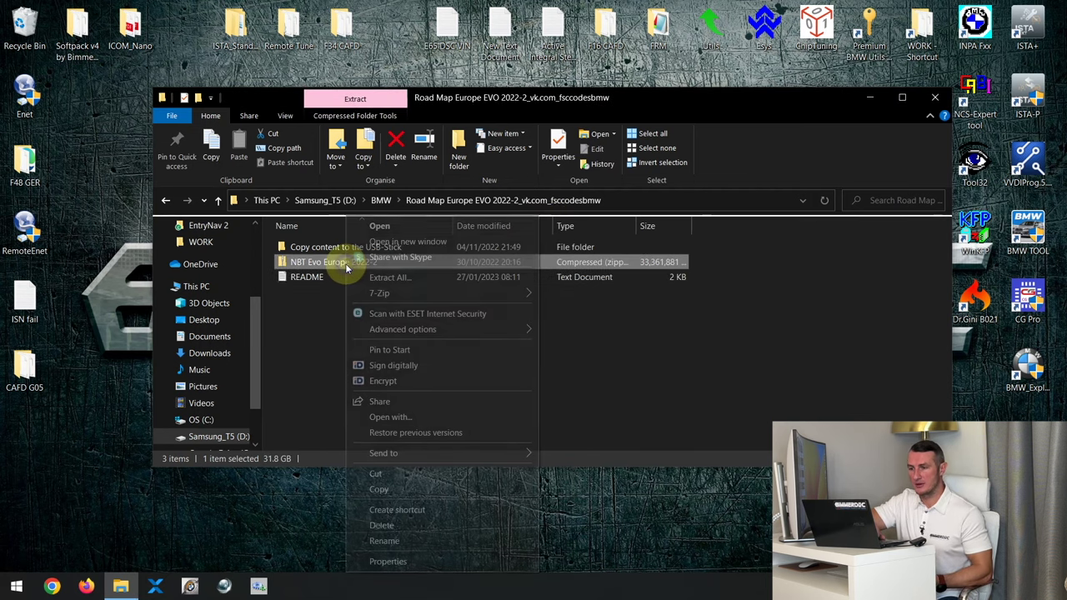
mouse_move(393, 295)
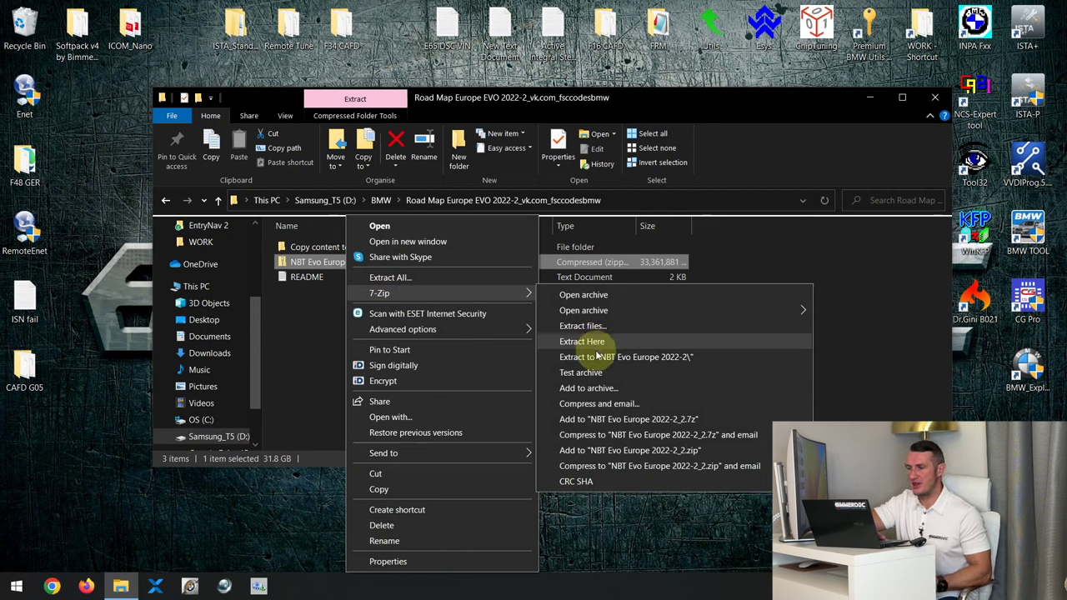
click(285, 343)
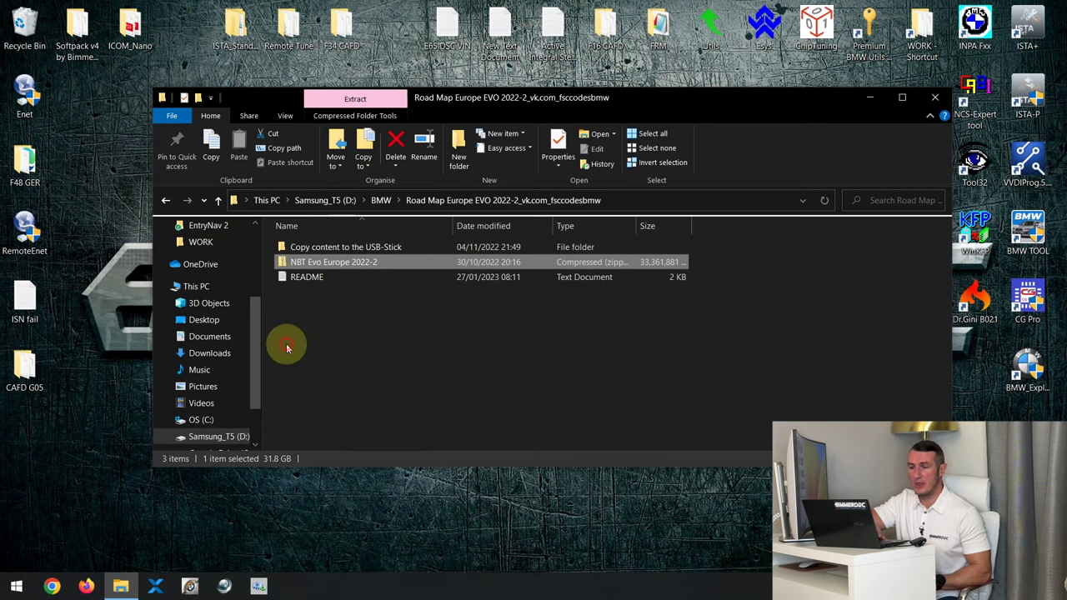
click(286, 344)
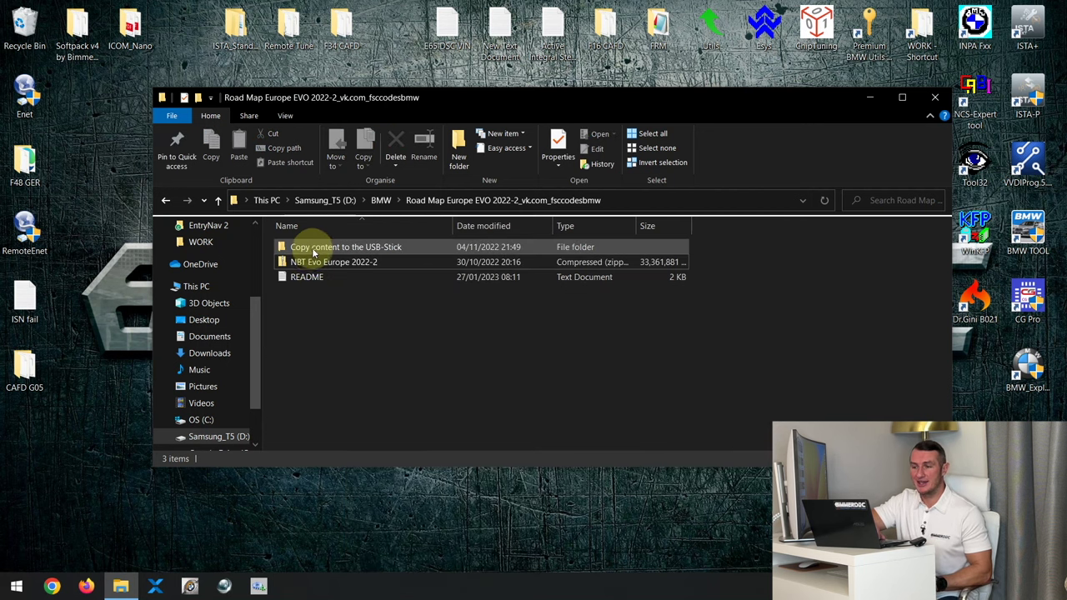
Open the "Copy content to the USB-Stick" folder and view the map update files it contains
double_click(312, 247)
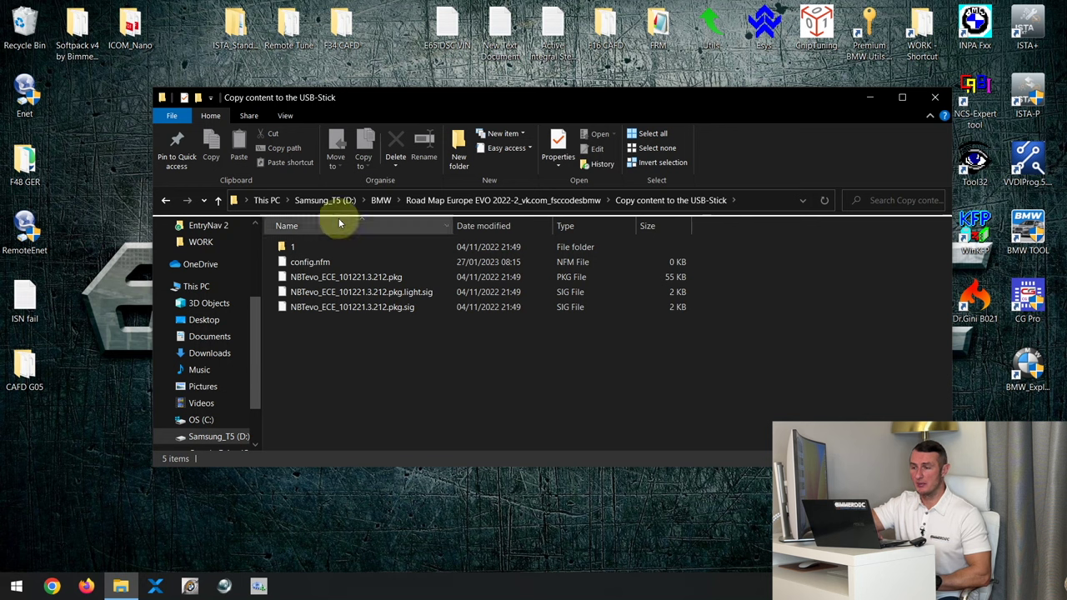
click(218, 201)
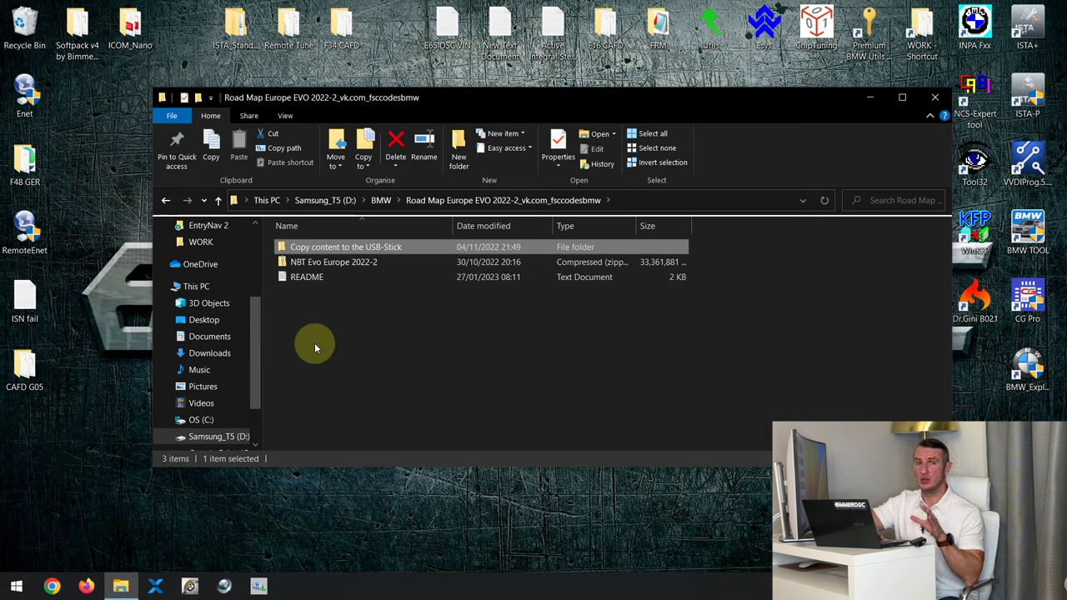
double_click(323, 247)
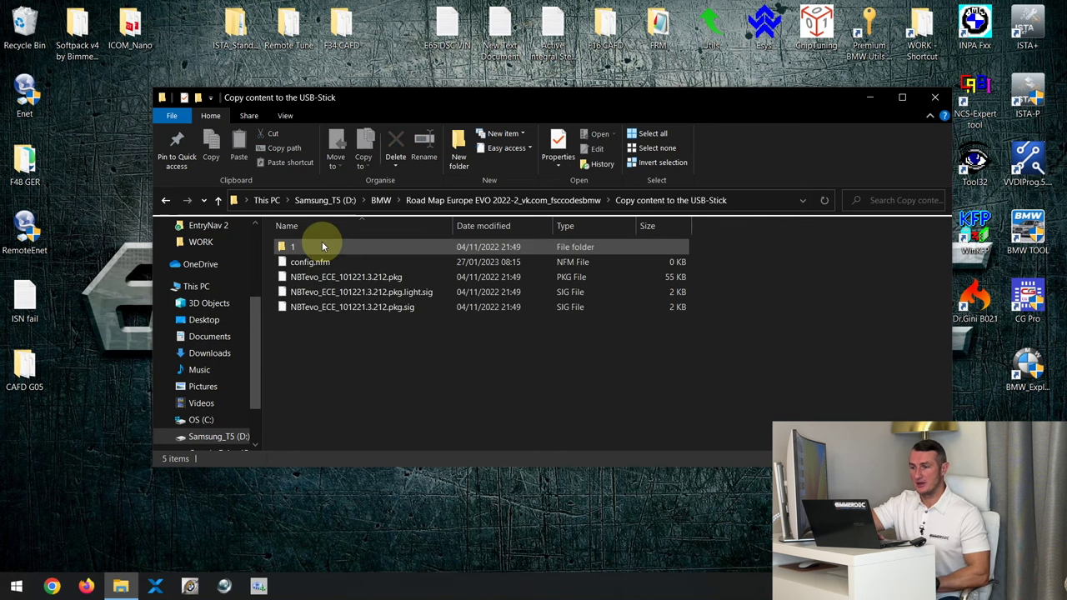
Select all the map update files and the folder 1, and clear the selection again
drag(309, 339, 286, 224)
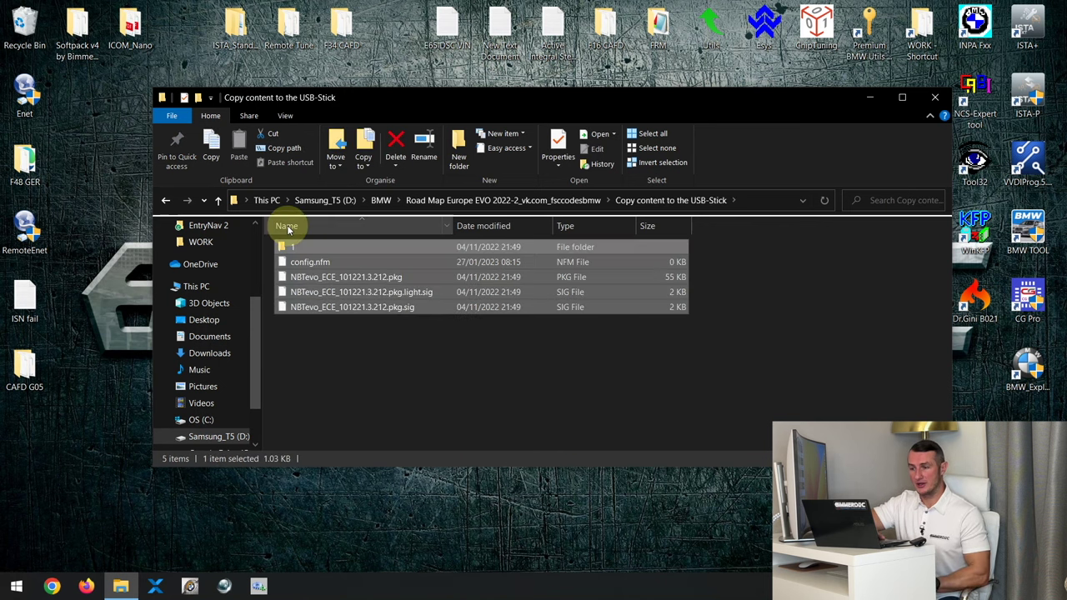
click(314, 358)
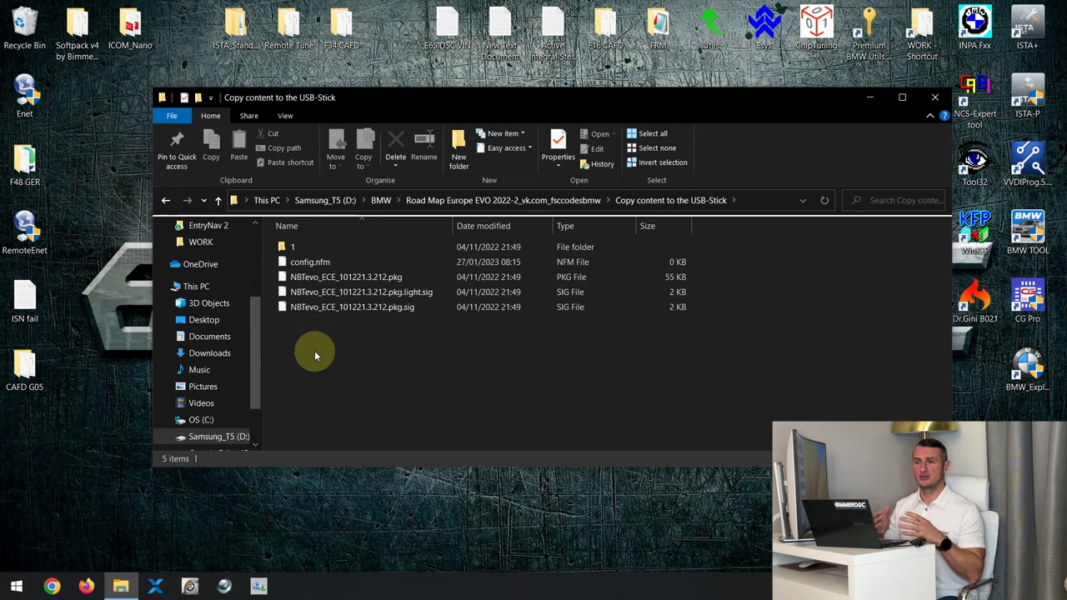
key(ctrl+a)
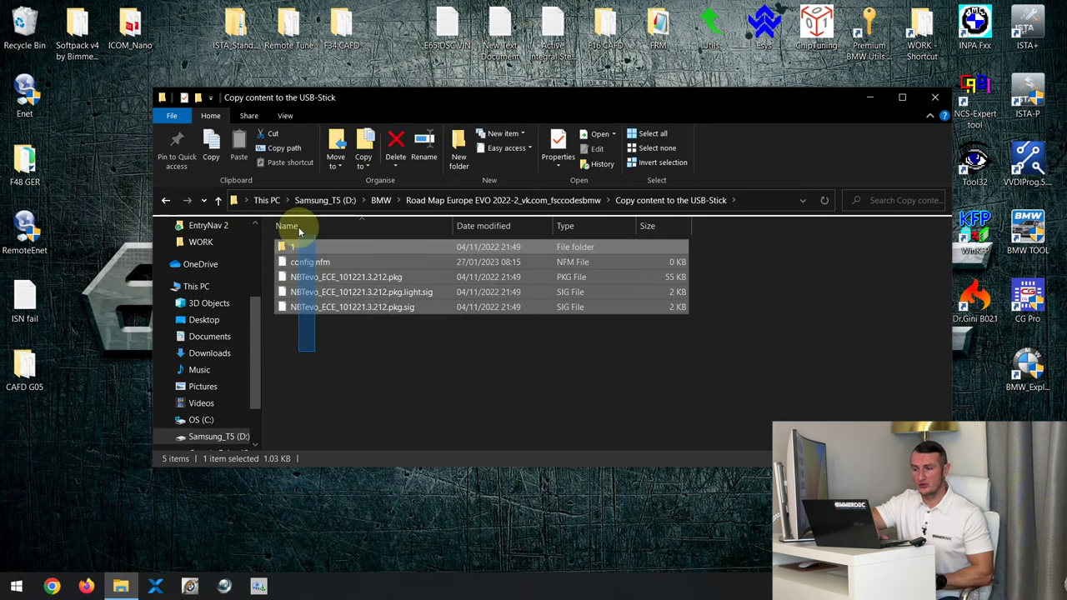
click(314, 337)
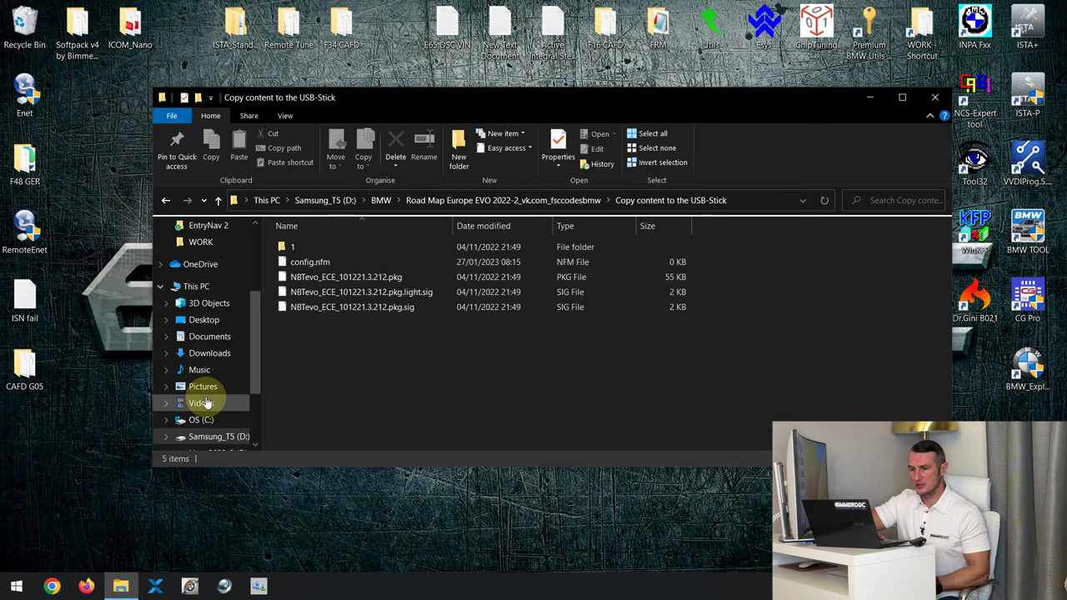
Check the file system and capacity of the Next 2022-2 (E:) USB drive in its properties
click(180, 285)
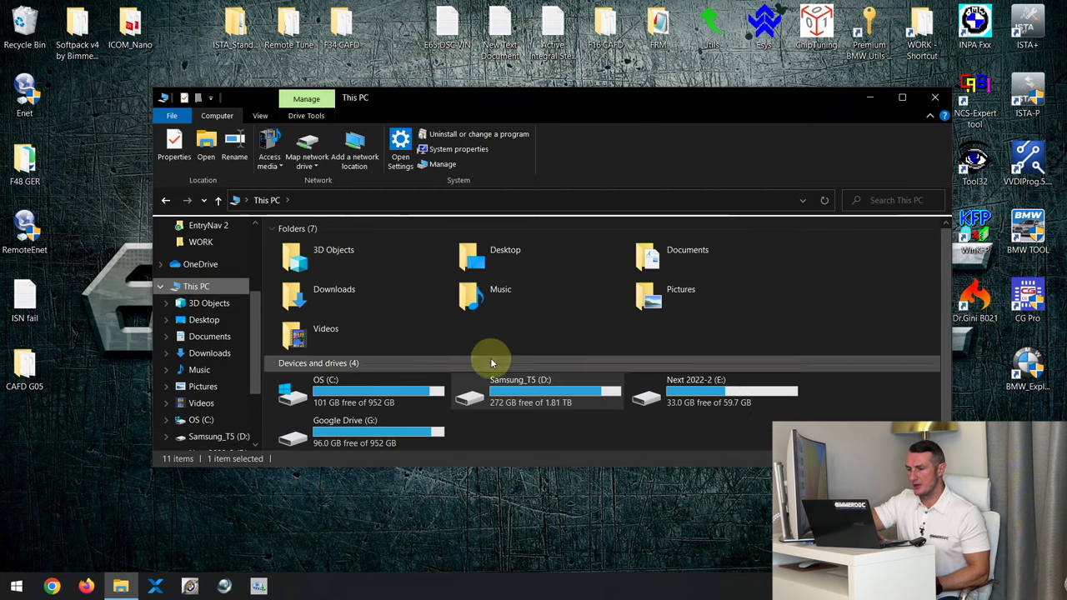
right_click(682, 389)
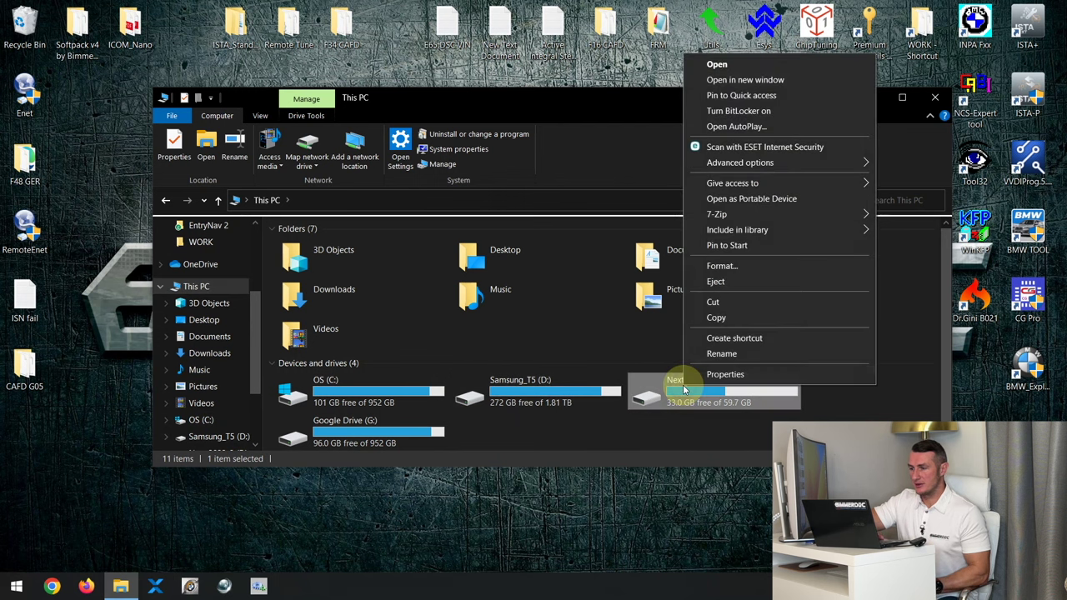
click(709, 374)
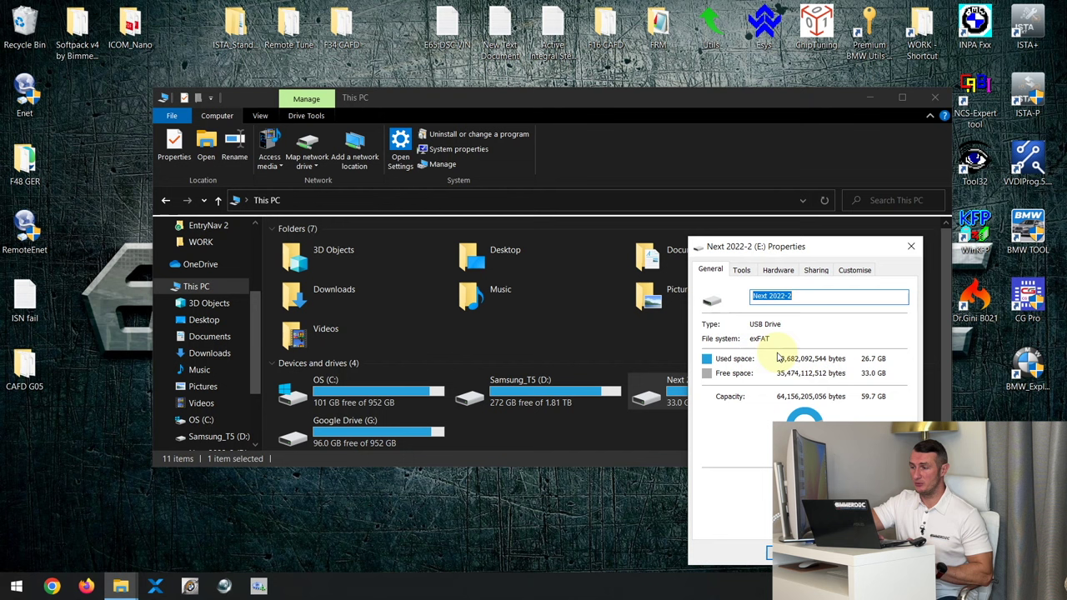
click(913, 246)
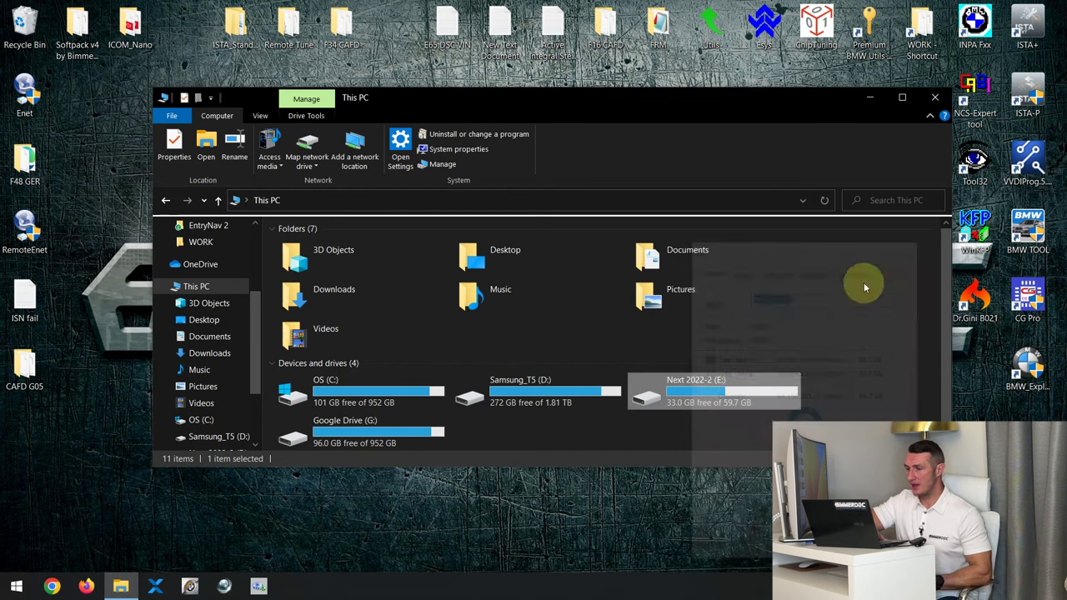
Review the format options for the Next 2022-2 (E:) drive, picking exFAT as the file system, and leave without formatting
right_click(671, 398)
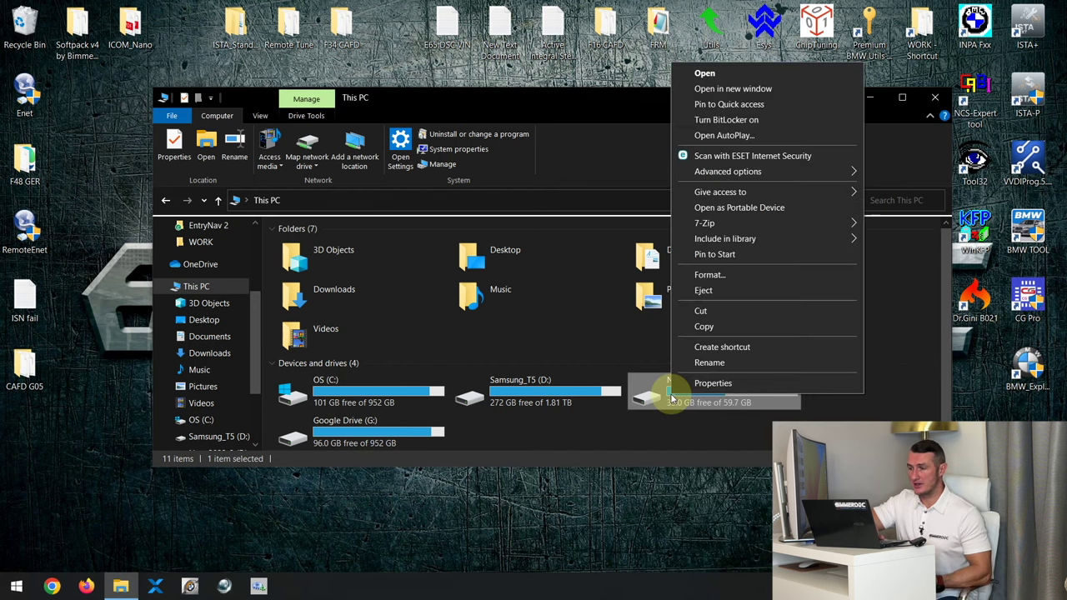
click(709, 274)
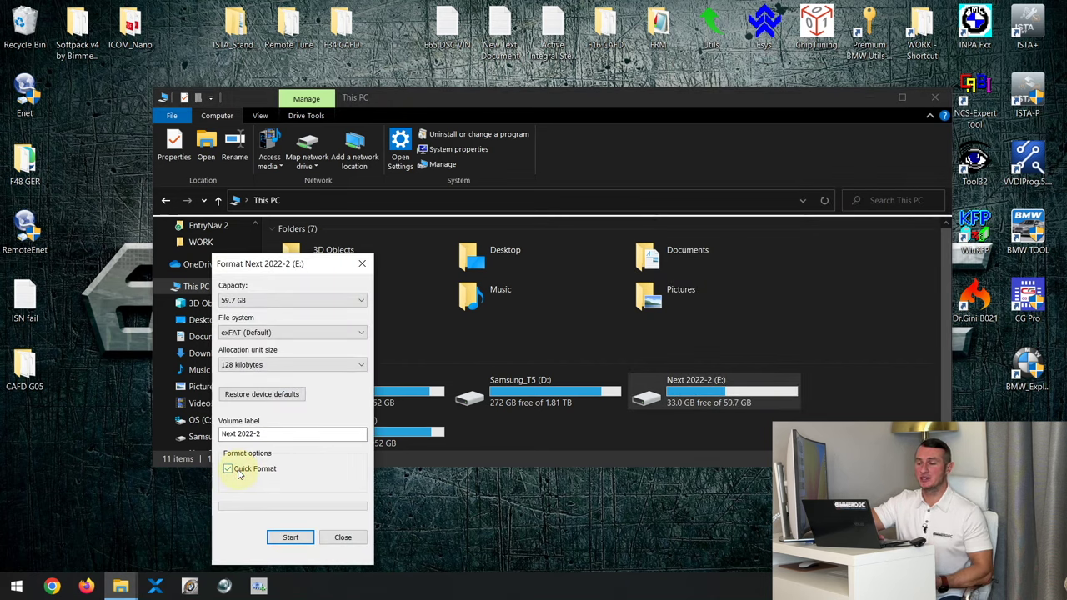
drag(265, 434, 200, 439)
click(276, 433)
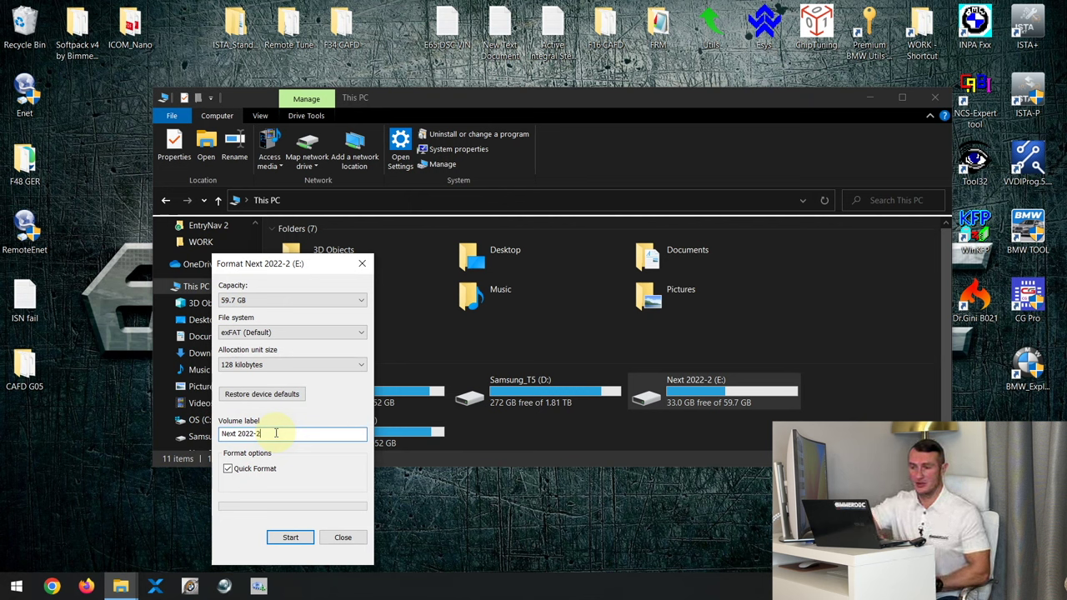
click(288, 333)
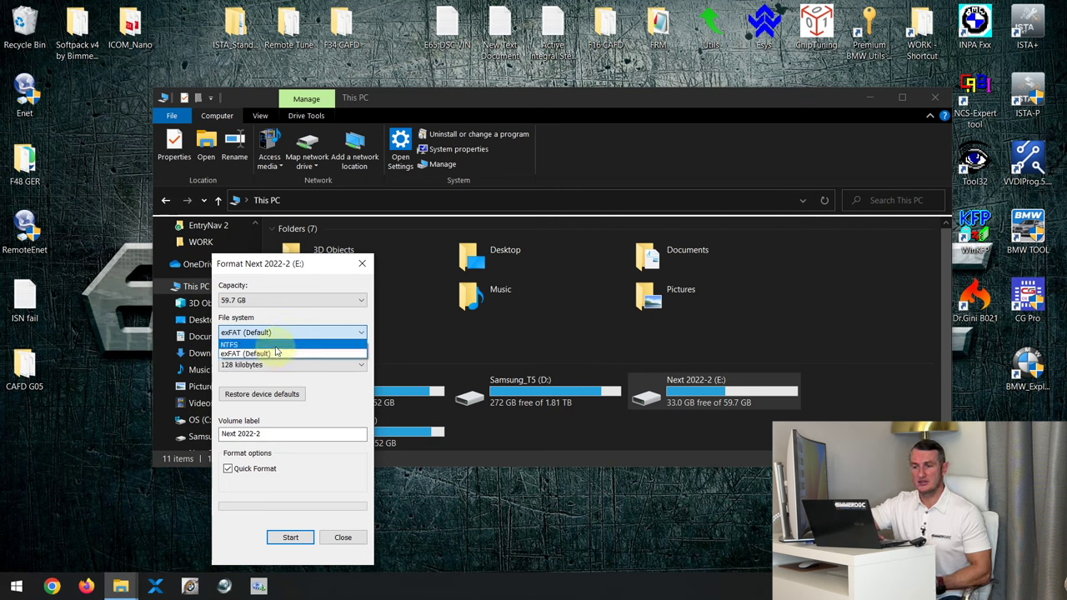
click(273, 353)
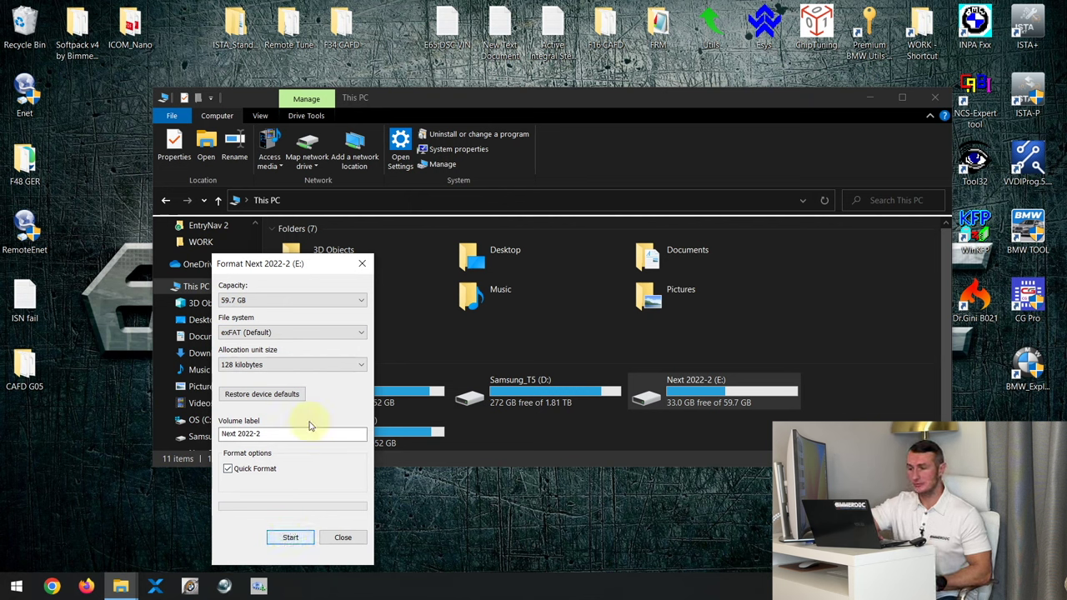
click(362, 267)
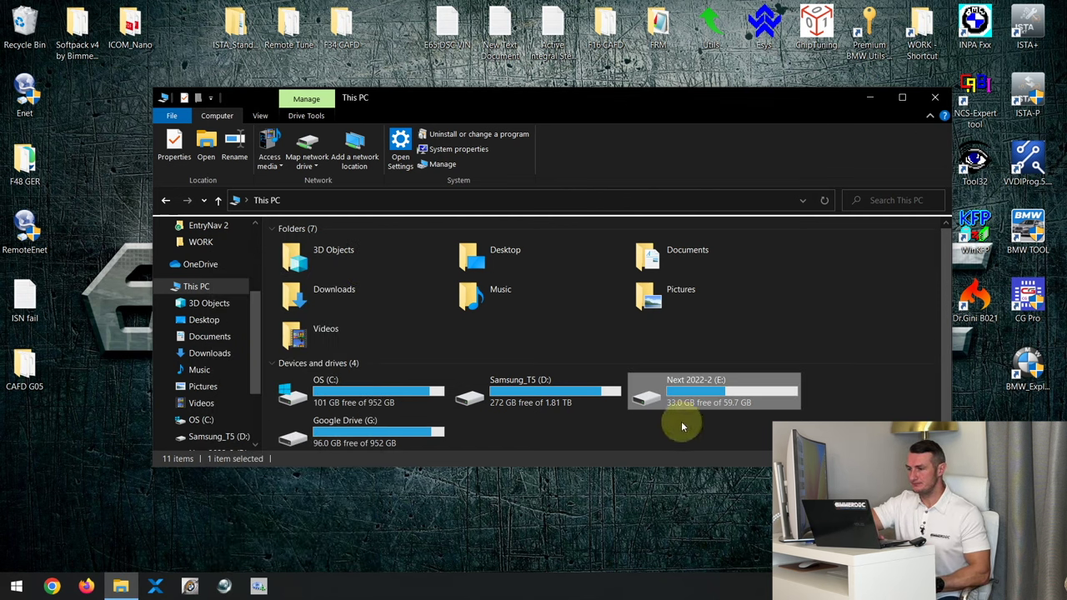
Examine the files and folders in the root of the Next 2022-2 (E:) drive in a maximized window, and close it
double_click(661, 398)
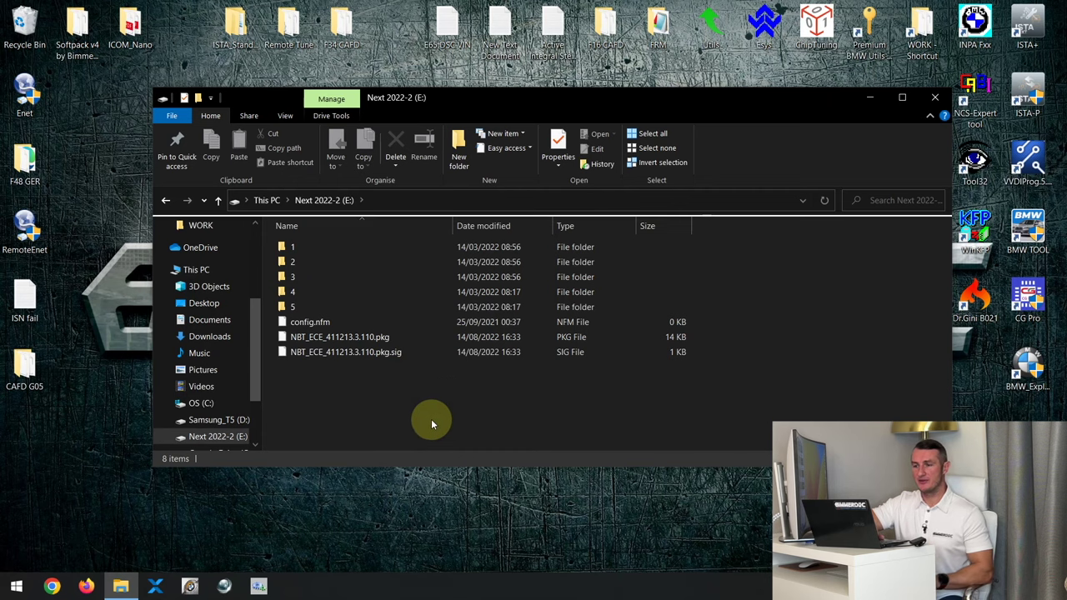
click(901, 97)
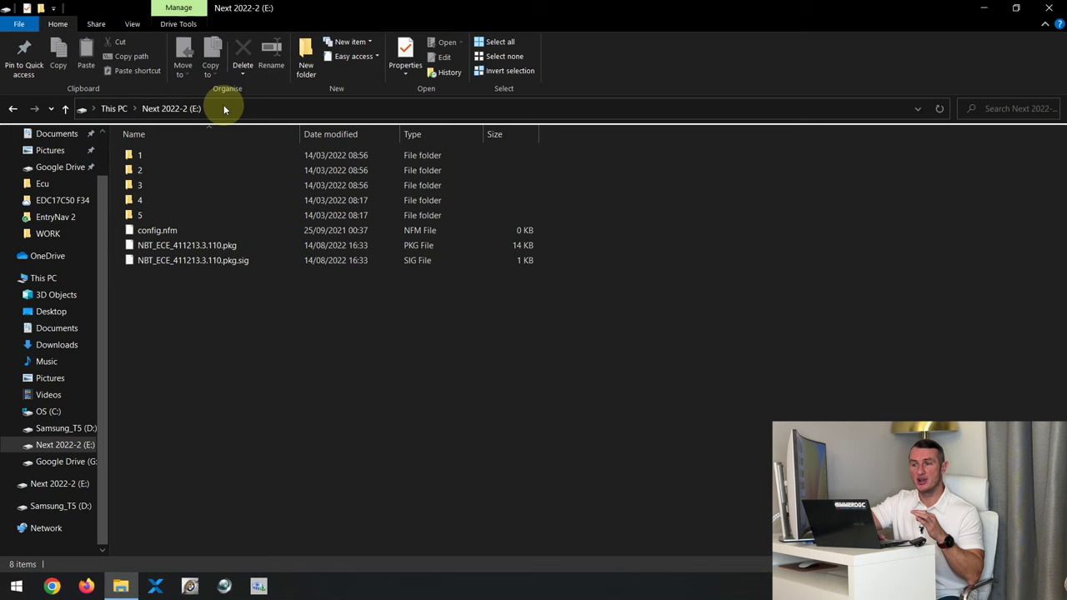
click(12, 108)
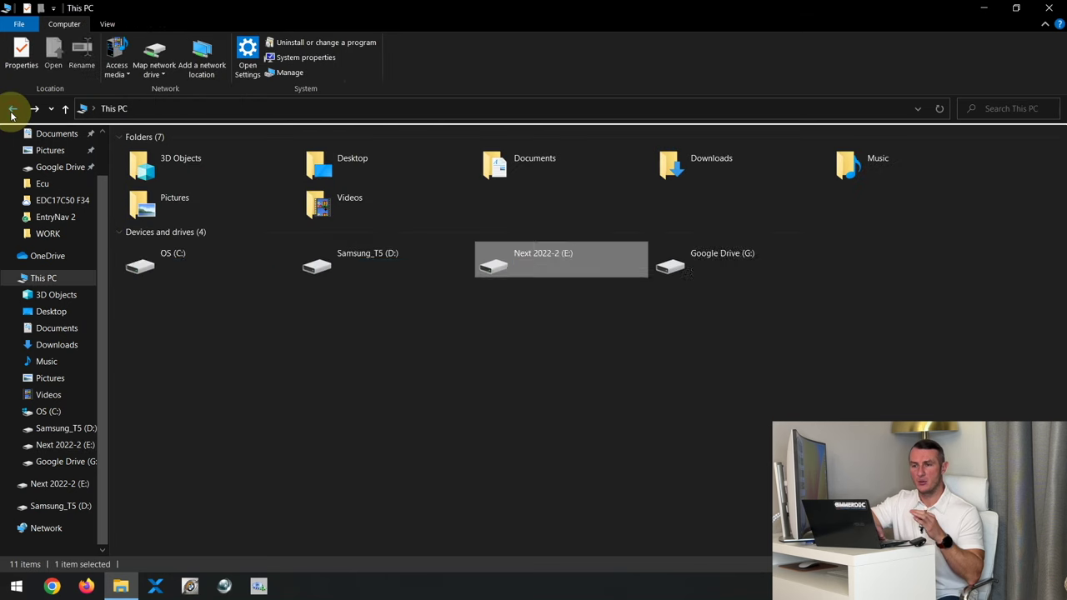
click(512, 330)
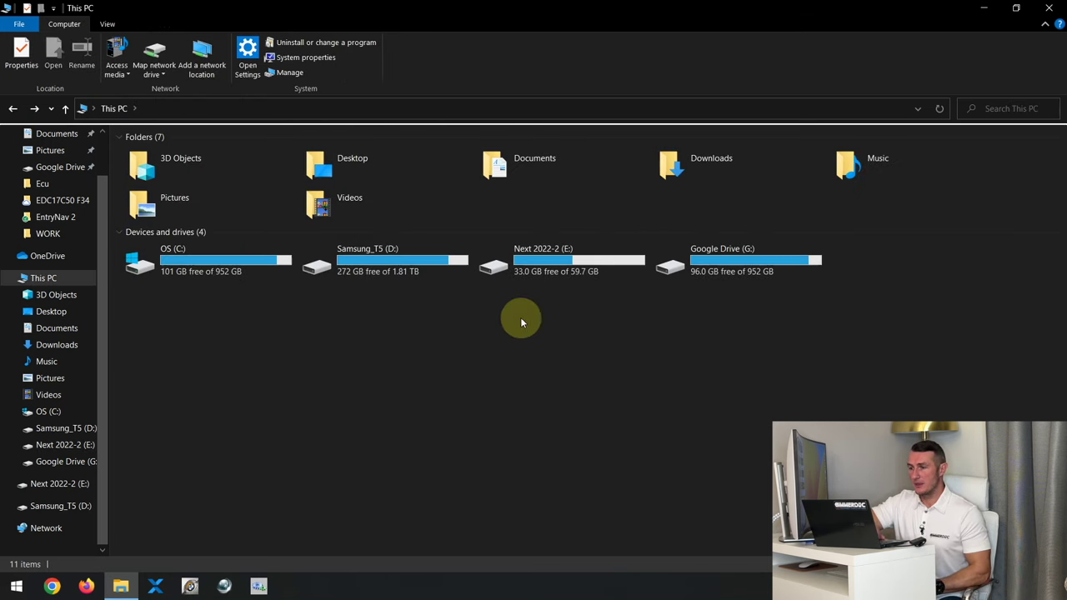
double_click(515, 261)
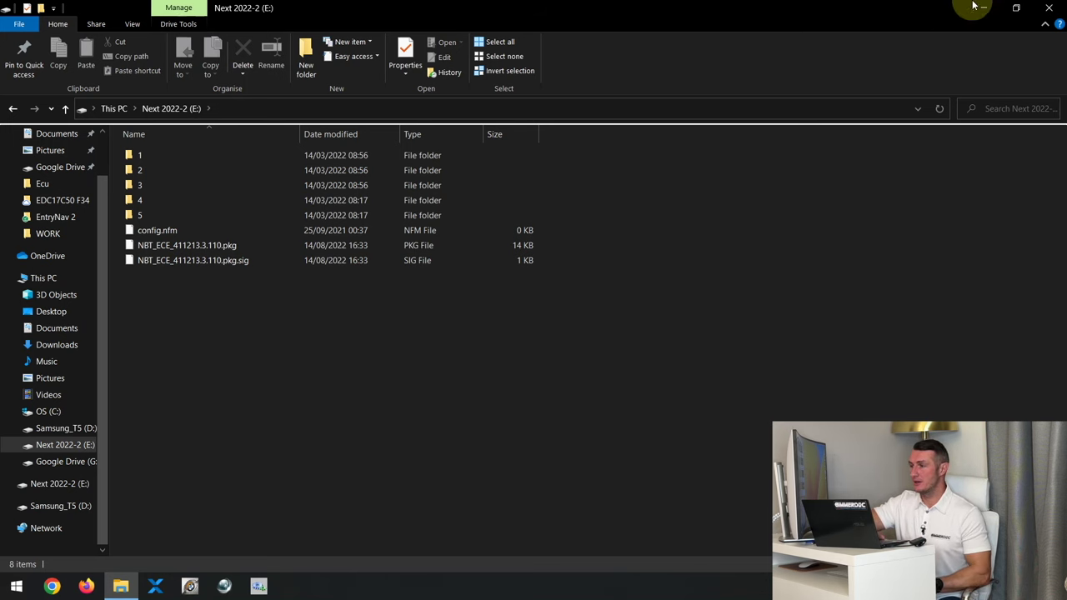
click(1048, 8)
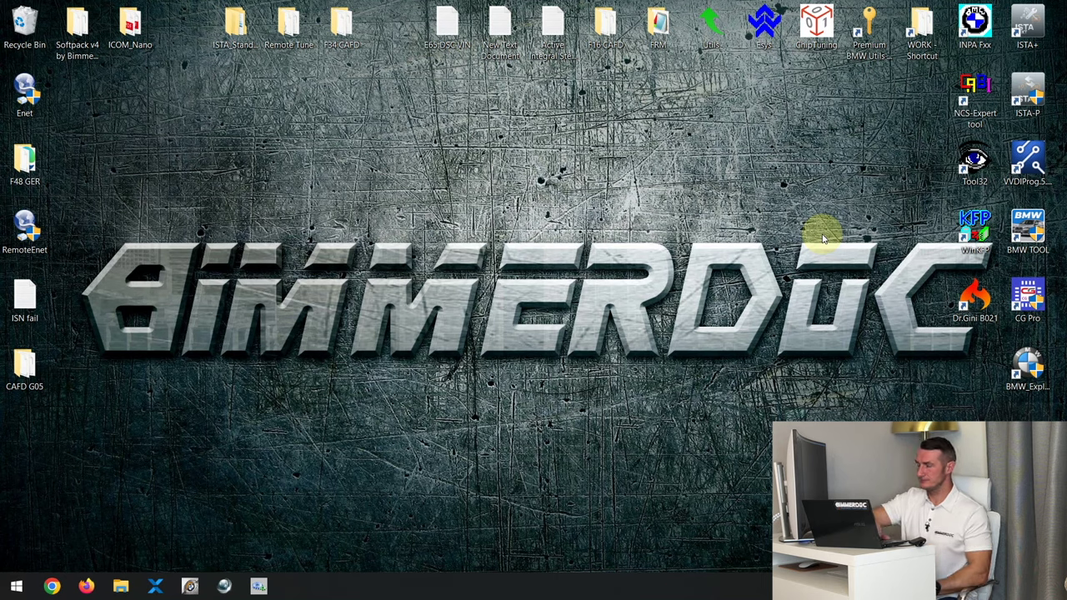
Examine the files and folder 1 in the root of the Evo 2022-2 (E:) drive, selecting them all and clearing the selection
click(121, 587)
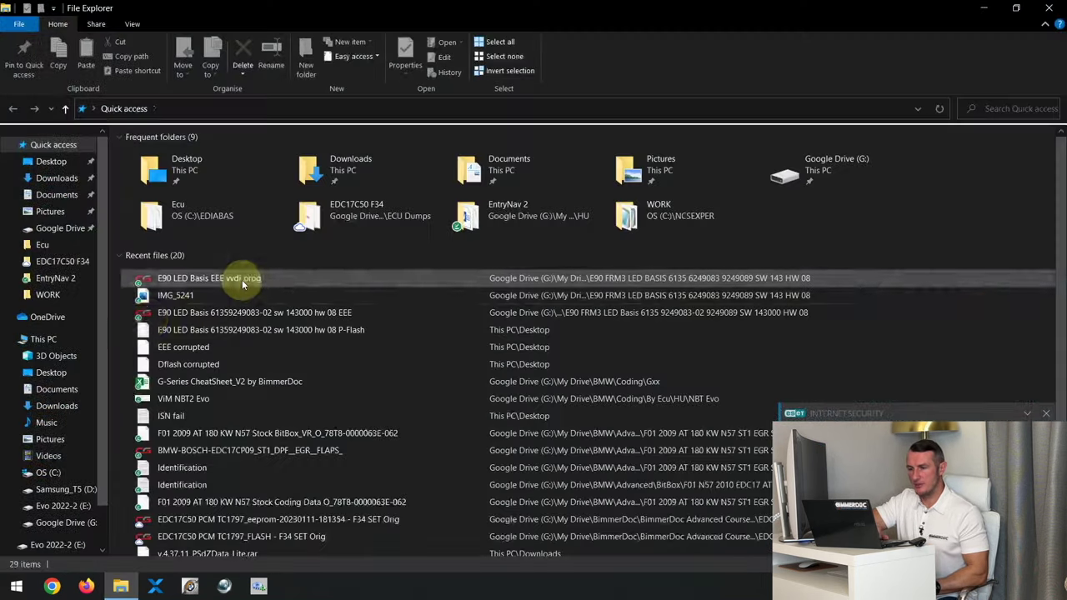
click(42, 339)
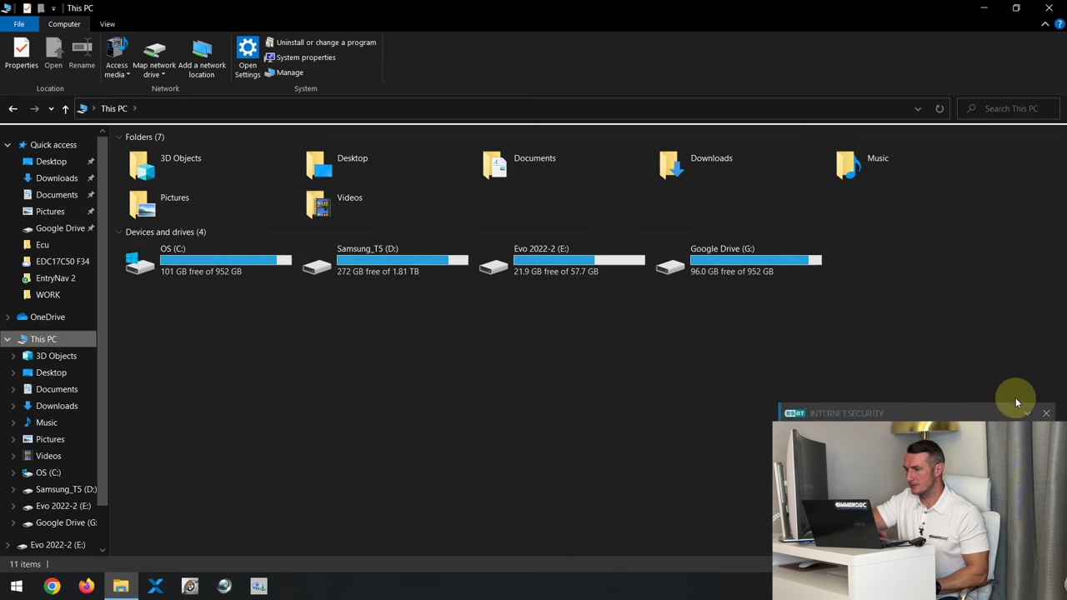
click(1046, 414)
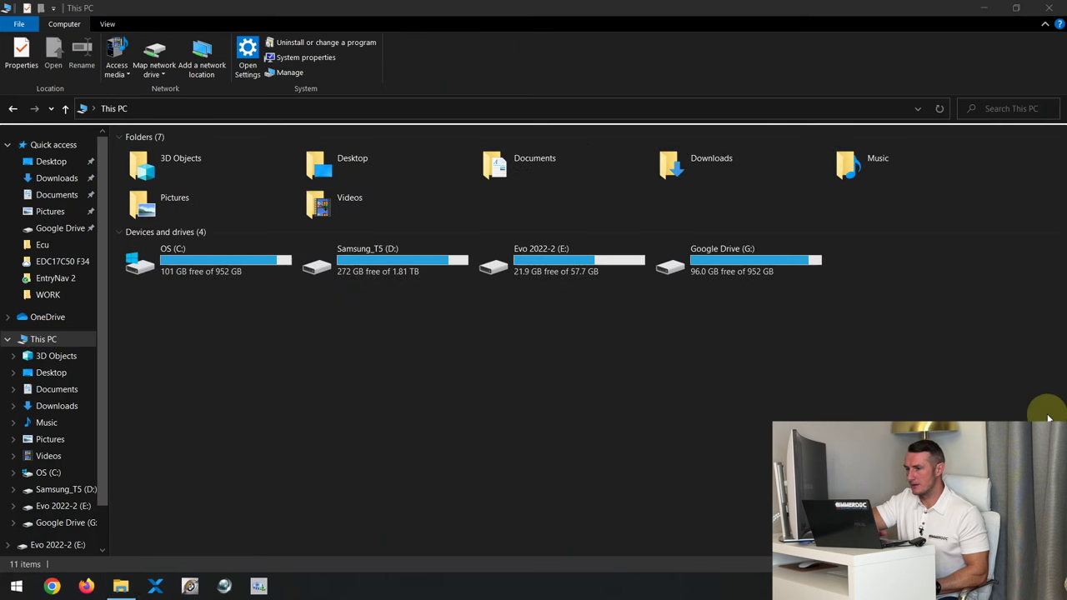
double_click(535, 266)
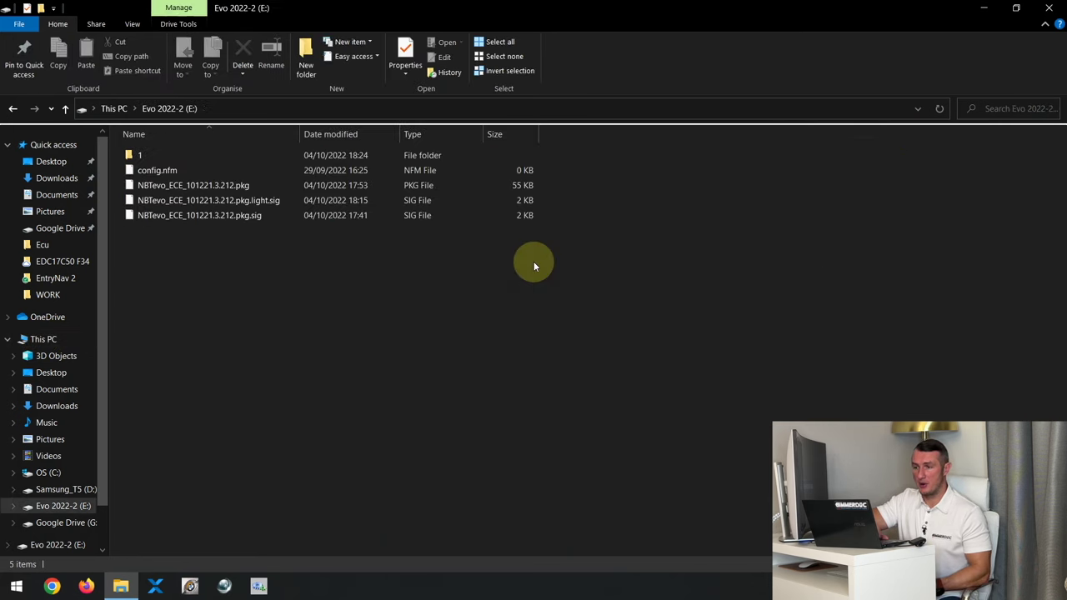
drag(503, 268, 139, 143)
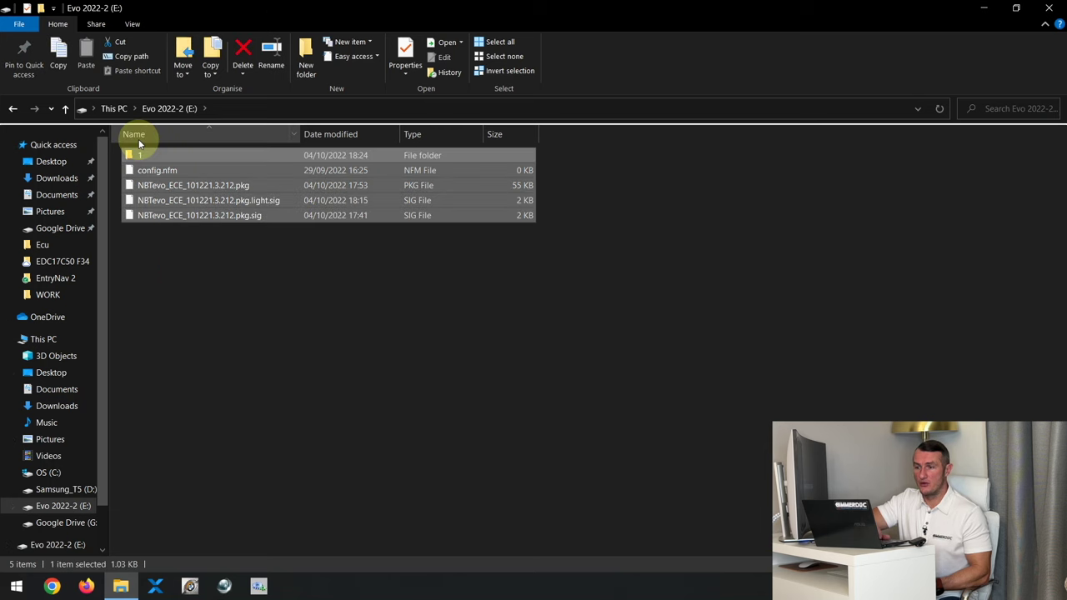
click(171, 280)
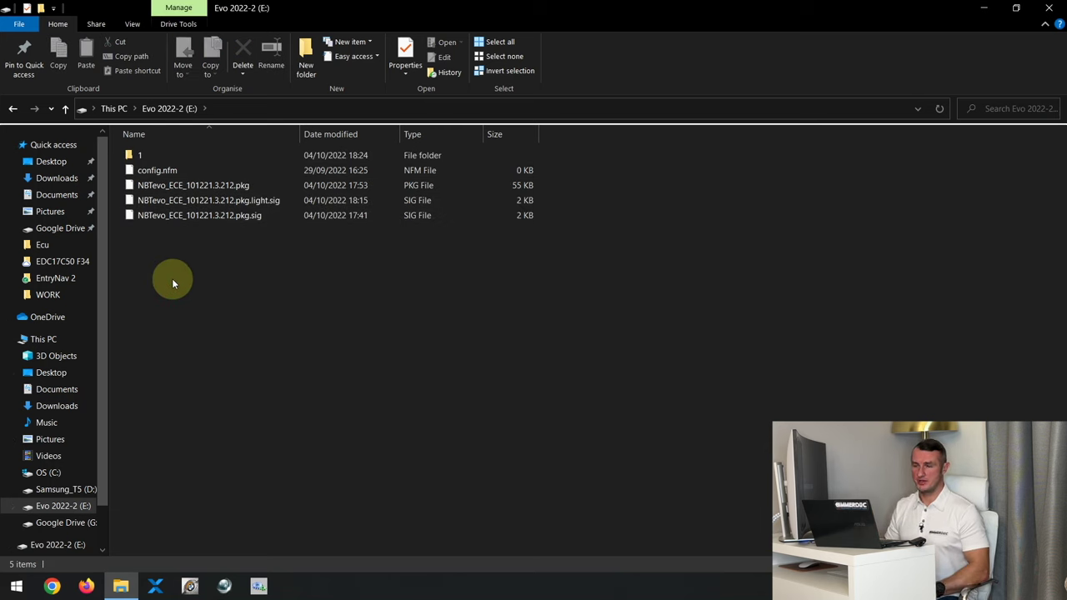
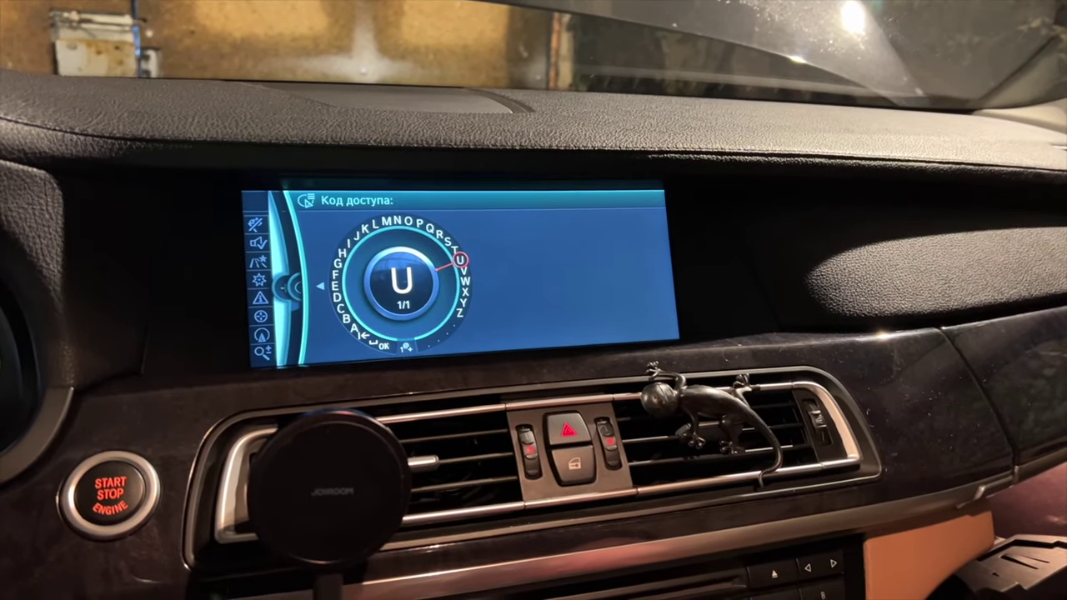
scroll(402, 282, up, 3)
scroll(402, 281, down, 3)
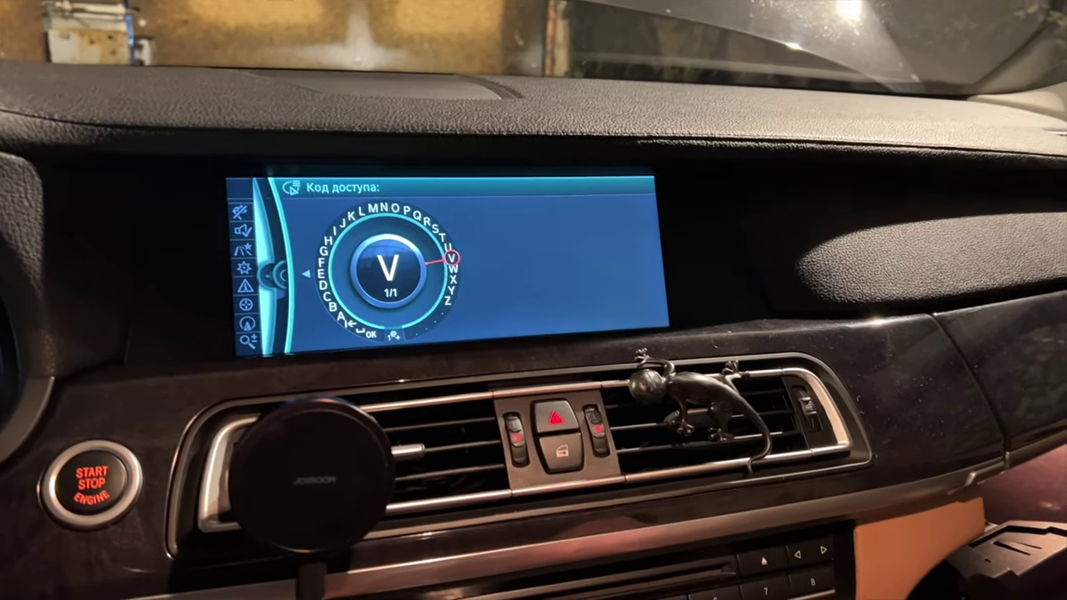
scroll(396, 279, down, 1)
scroll(397, 279, up, 4)
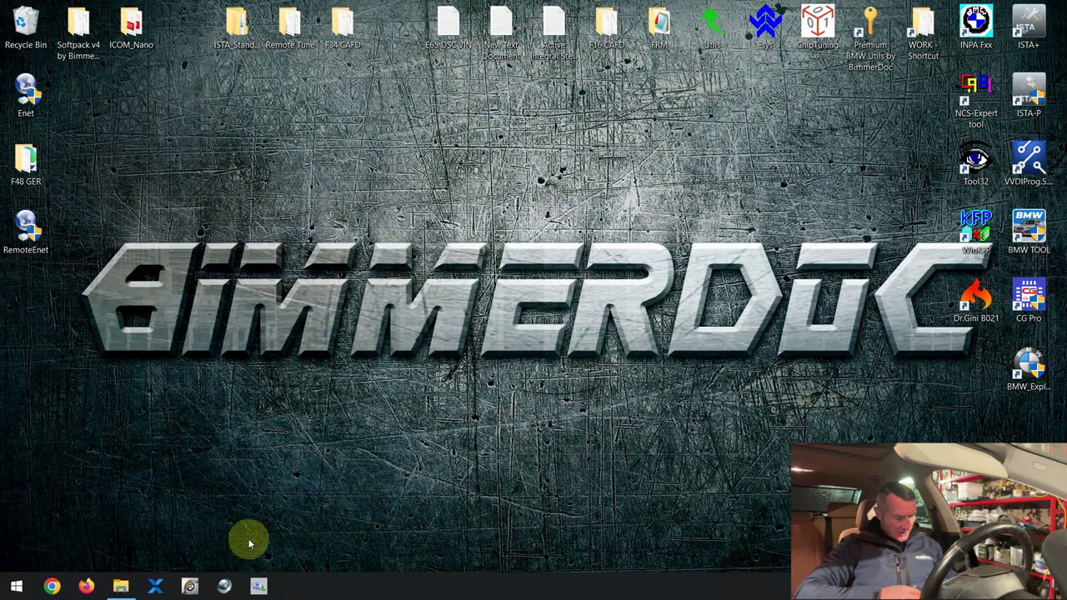
Check the car's battery and ignition status over ENET with autodetected IP in EasyConnect, and minimize the utility
click(221, 586)
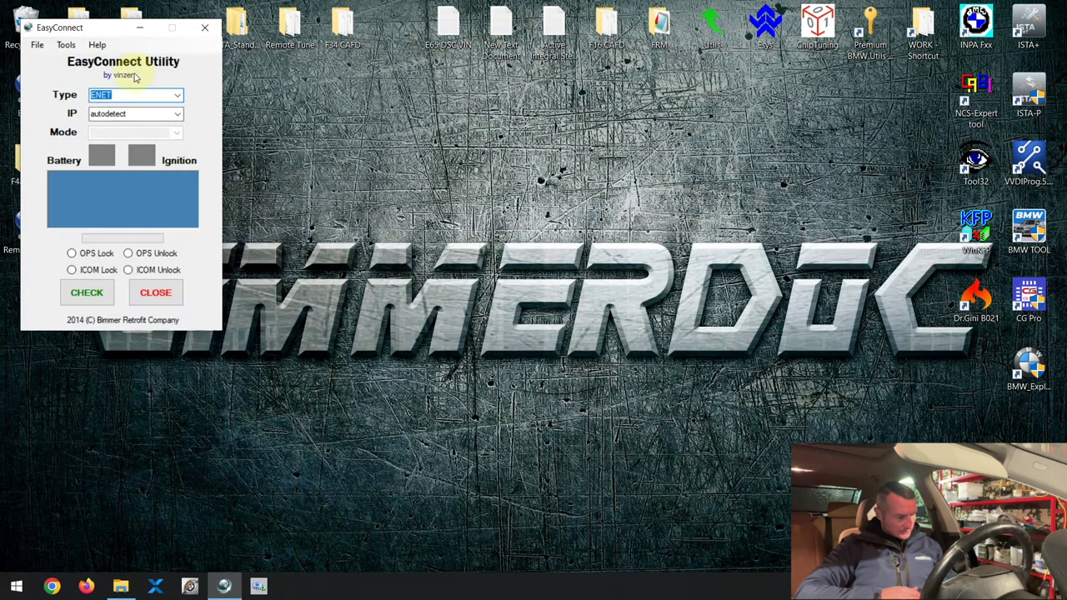
click(83, 272)
click(87, 292)
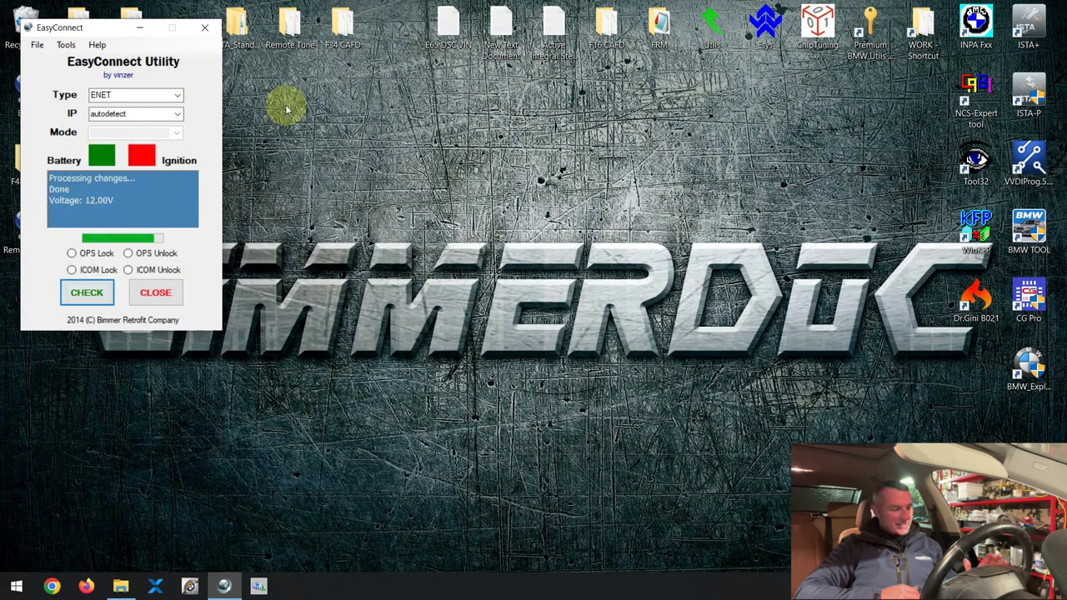
click(139, 27)
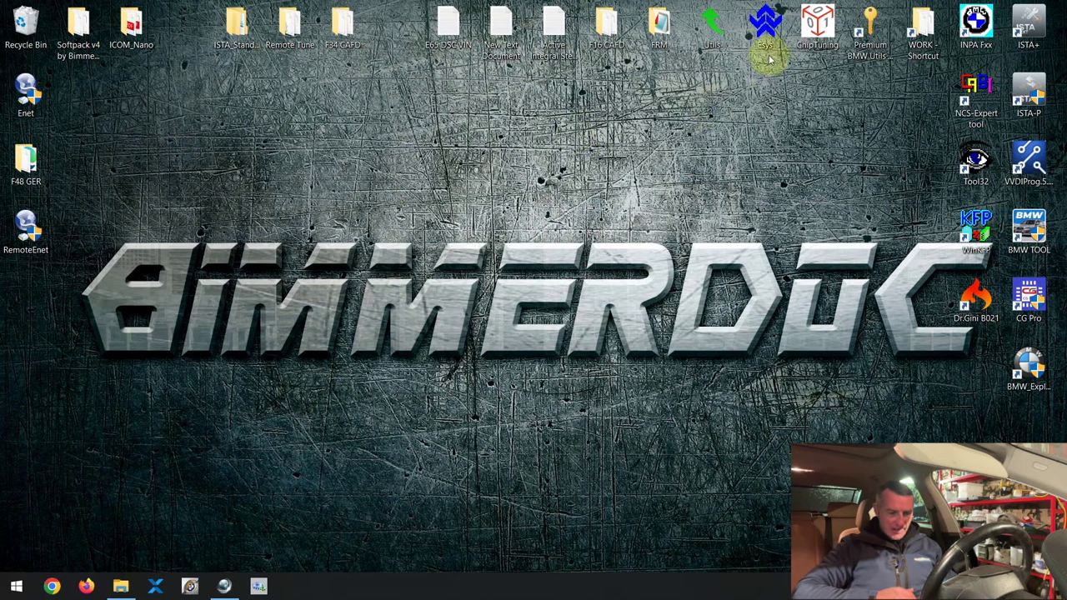
Launch the 1B CIC FSC File reader from the Navigation folder of Premium BMW Utils by BimmerDoc
double_click(879, 30)
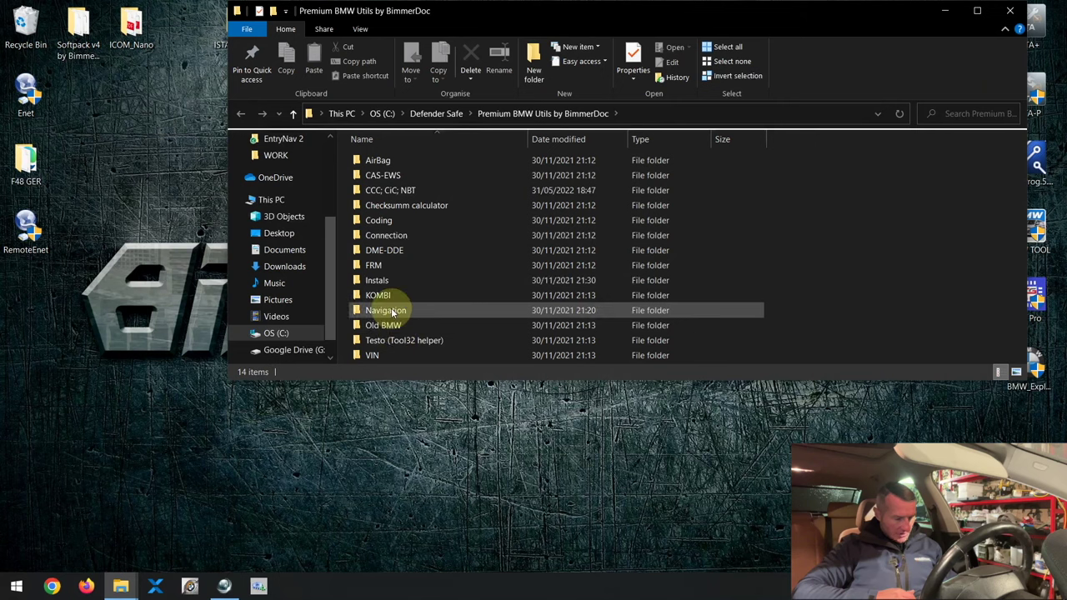
double_click(390, 307)
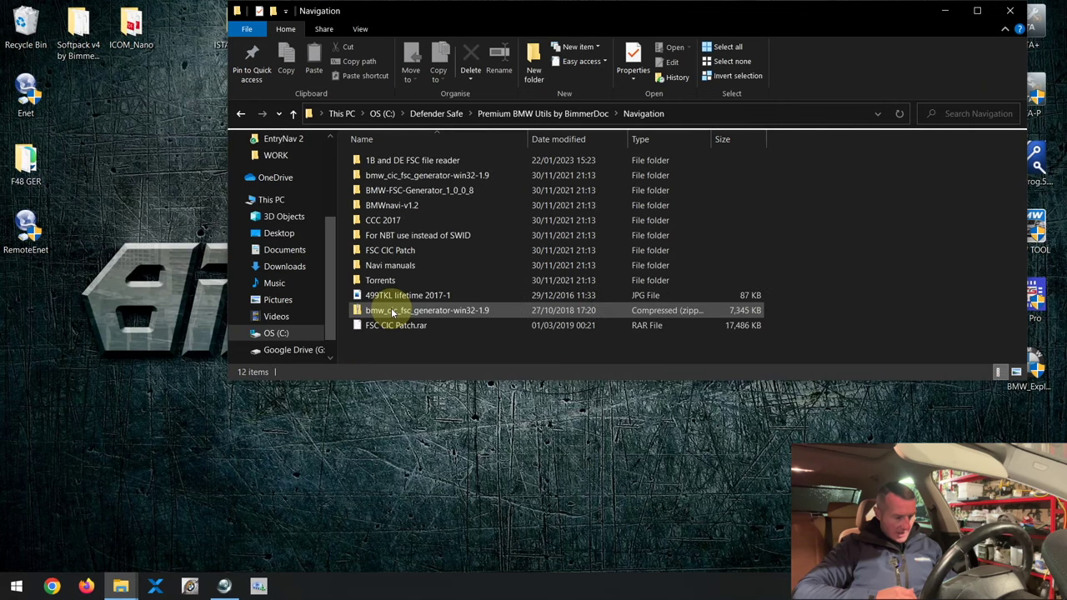
double_click(395, 162)
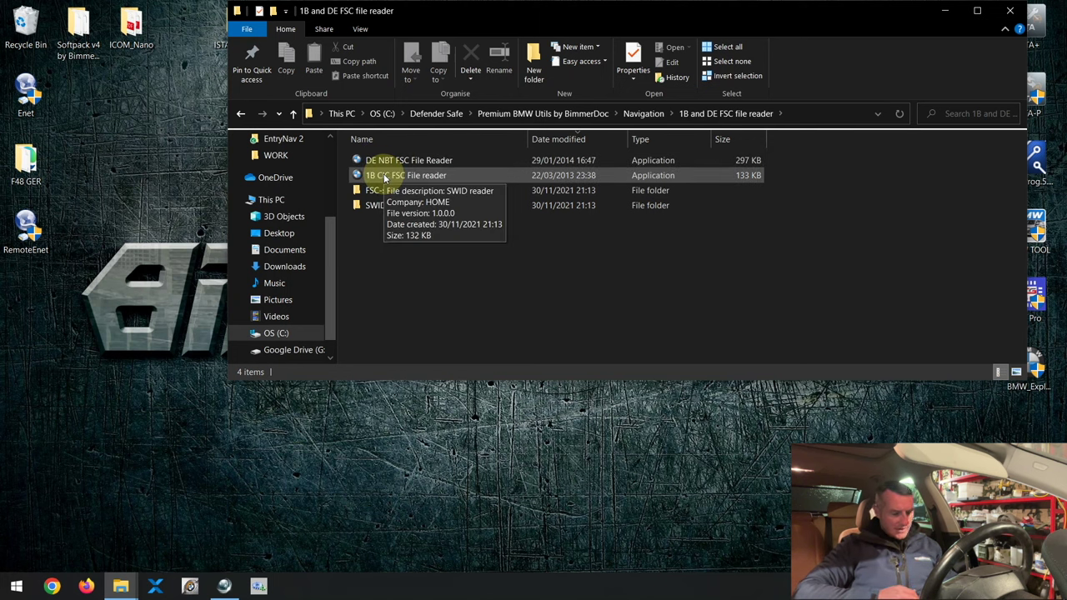
double_click(385, 177)
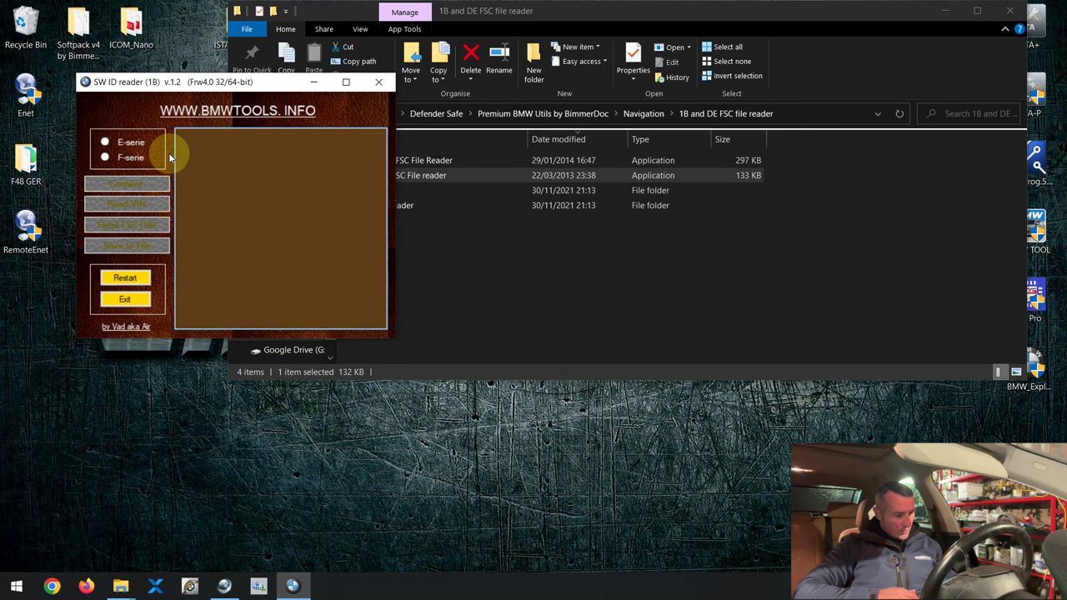
Connect to the car as F-serie, read its VIN and 1B FSC code, and save the code to a file
click(106, 159)
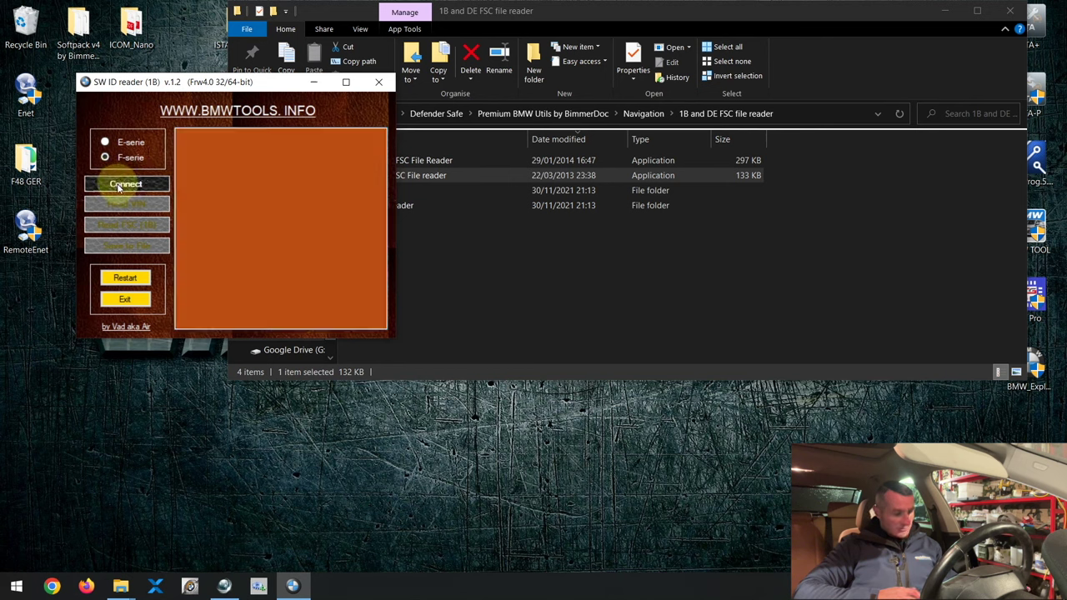
click(120, 187)
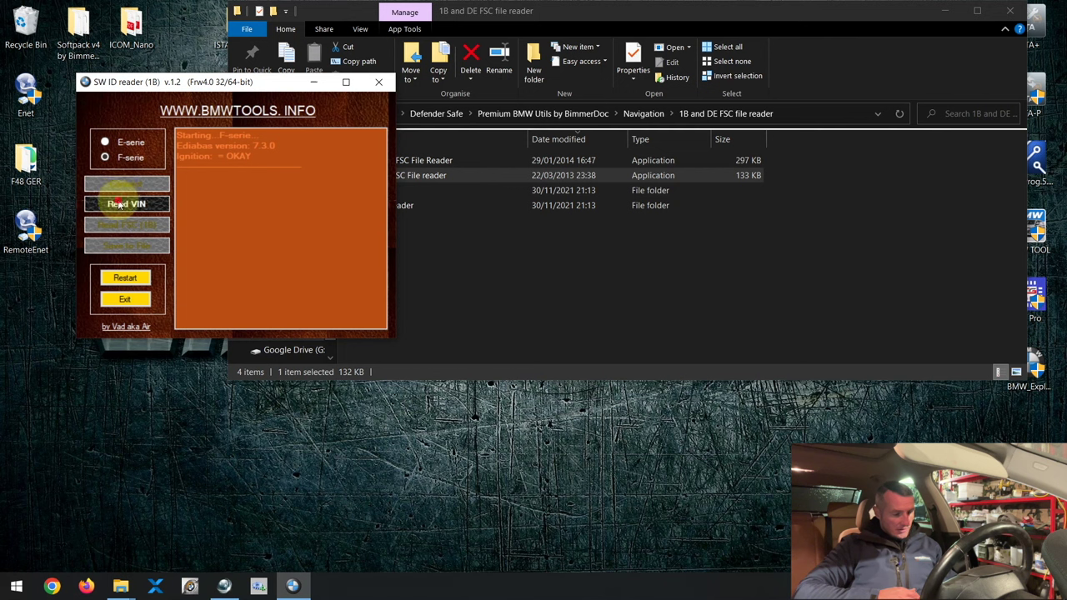
click(119, 204)
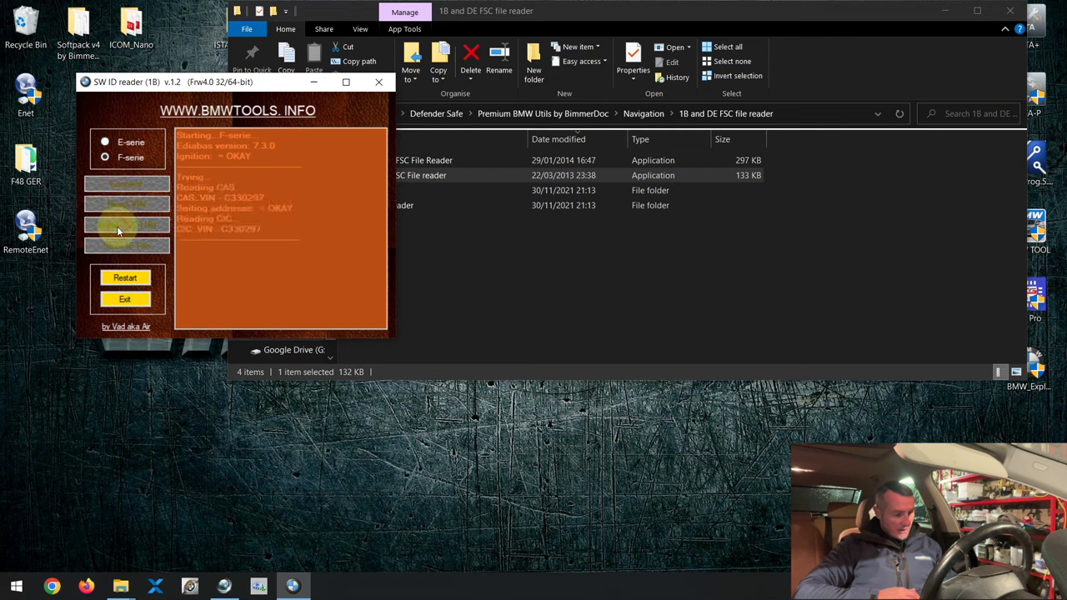
click(116, 225)
click(117, 247)
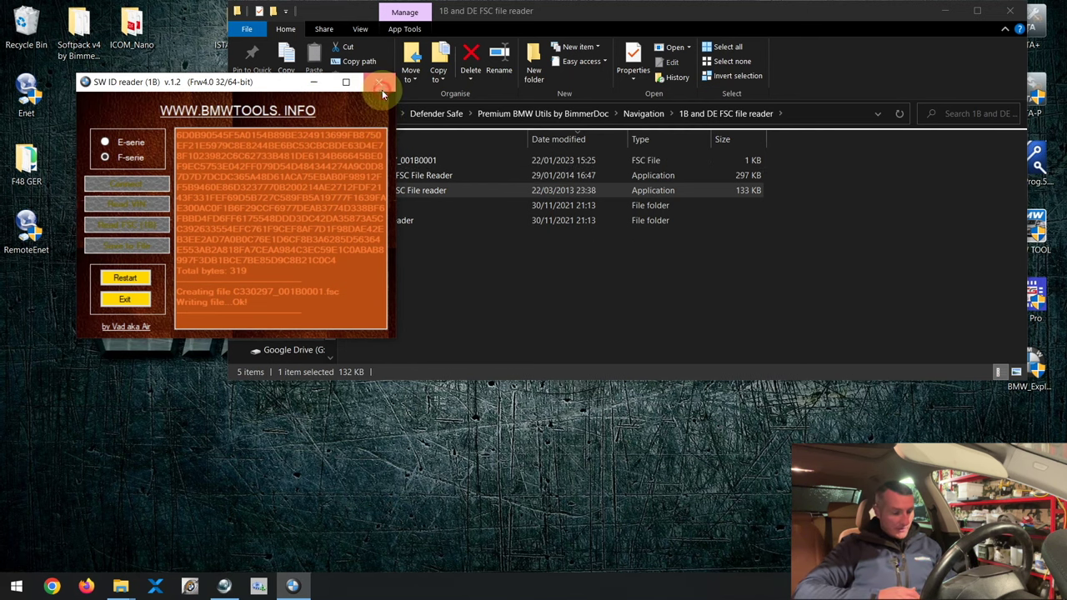
Close the SW ID reader and move the saved 1B FSC file to the desktop
click(380, 85)
click(397, 164)
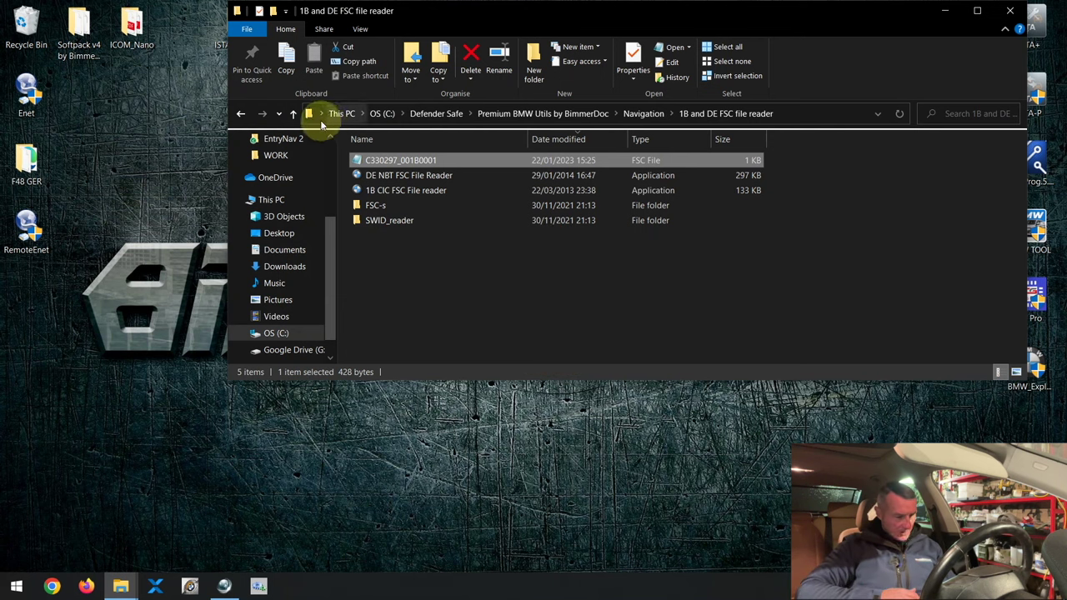
drag(375, 165, 90, 287)
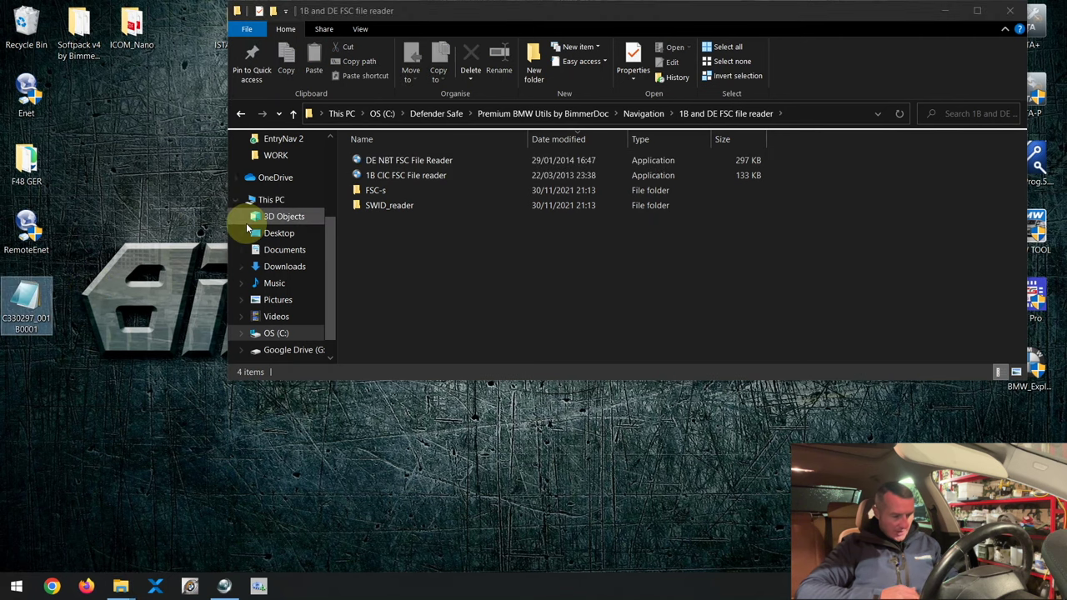
Launch BMW-FSC-Generator from the BMW-FSC-Generator_1_0_0_8 folder and minimize the folder window
click(294, 115)
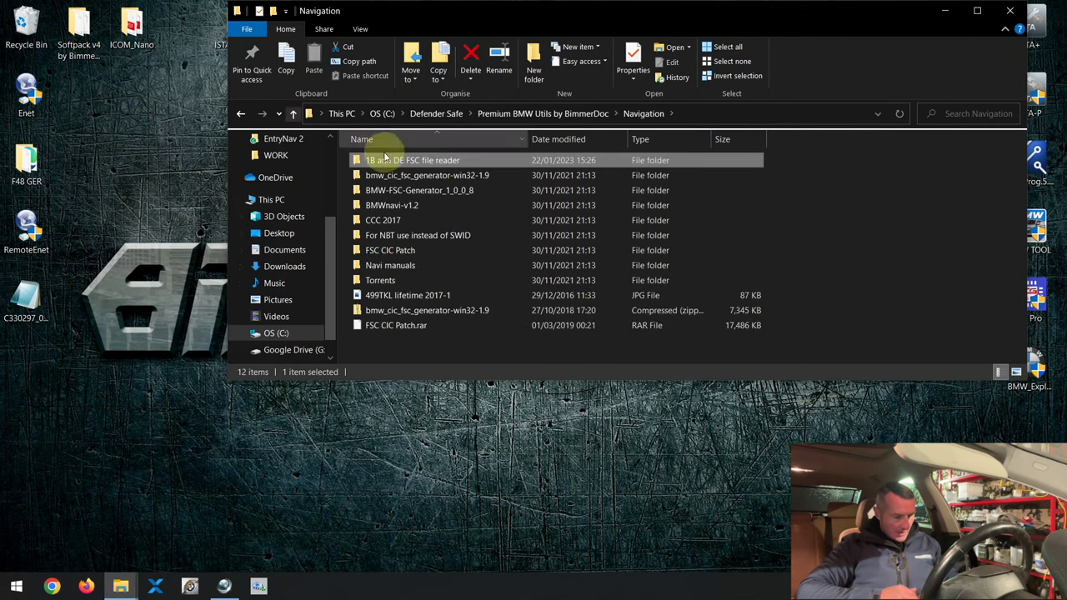
double_click(403, 190)
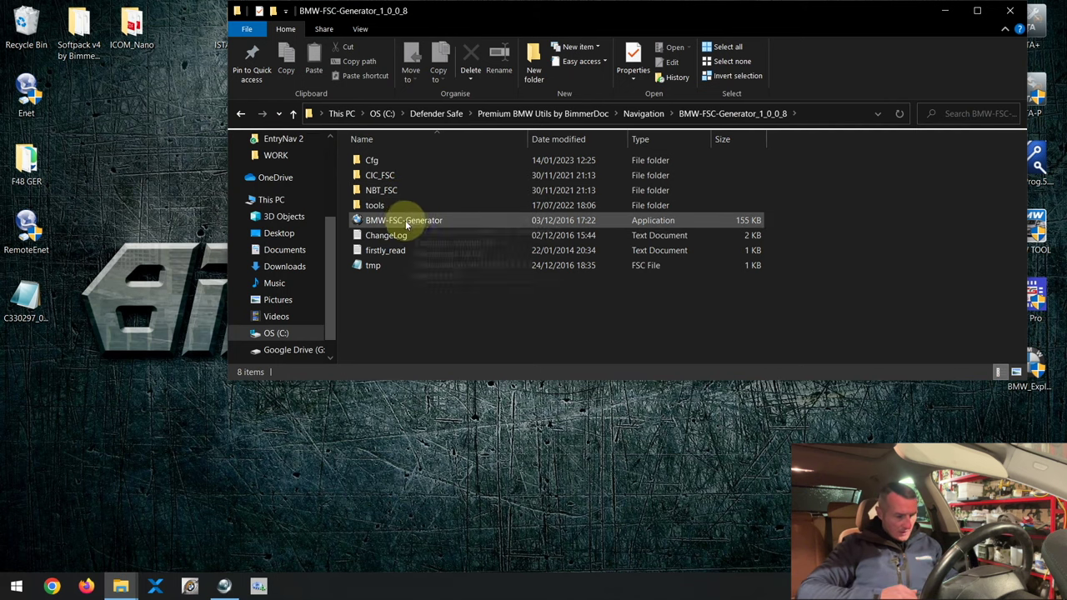
double_click(405, 220)
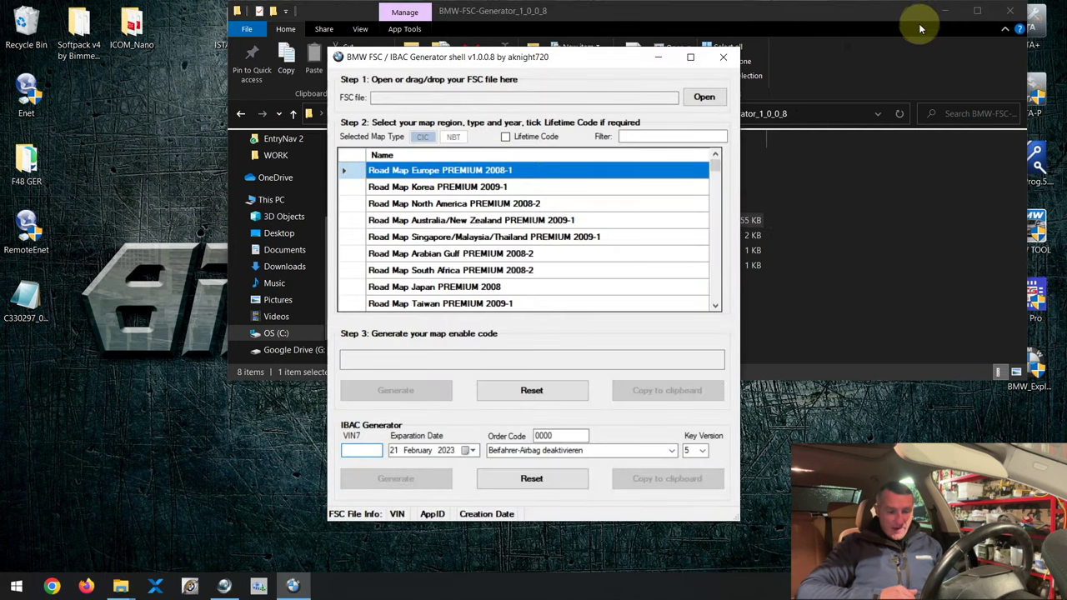
click(944, 11)
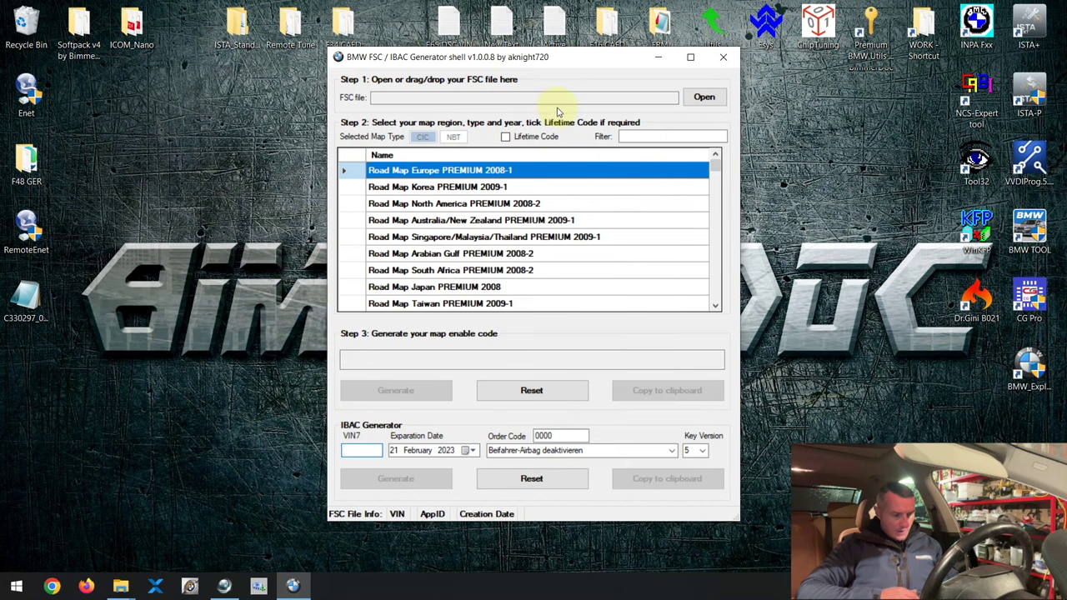
drag(393, 62, 402, 66)
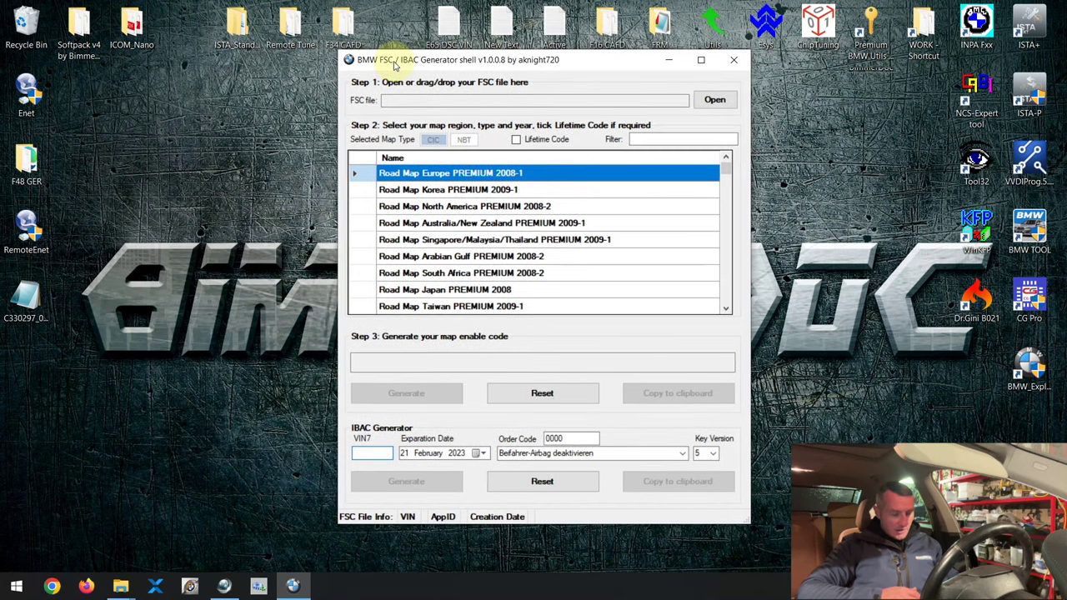
Load the saved 1B FSC file from the desktop into the FSC generator
click(704, 100)
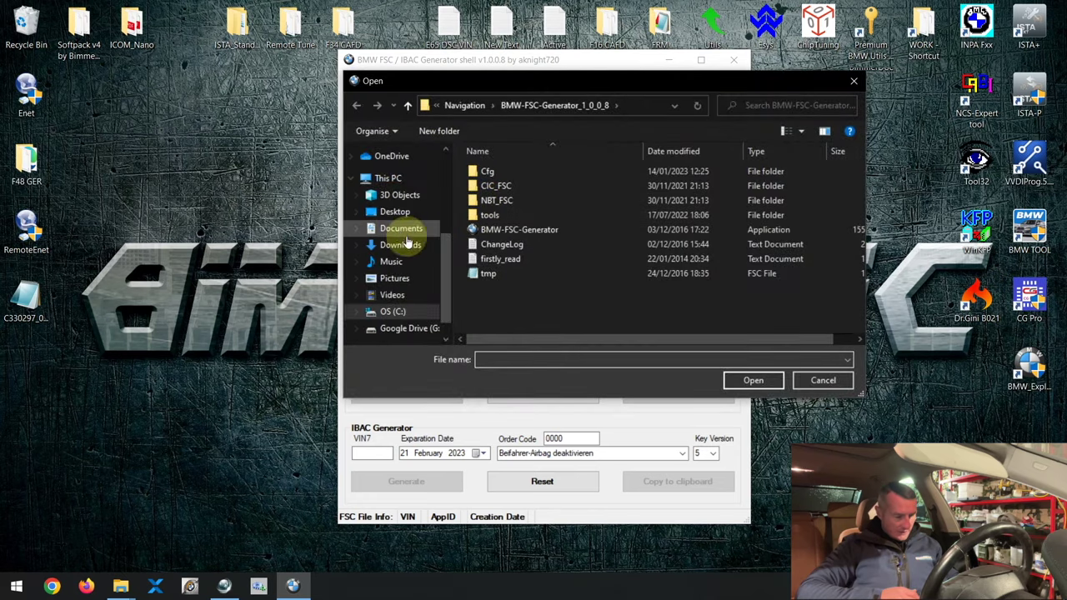
click(384, 214)
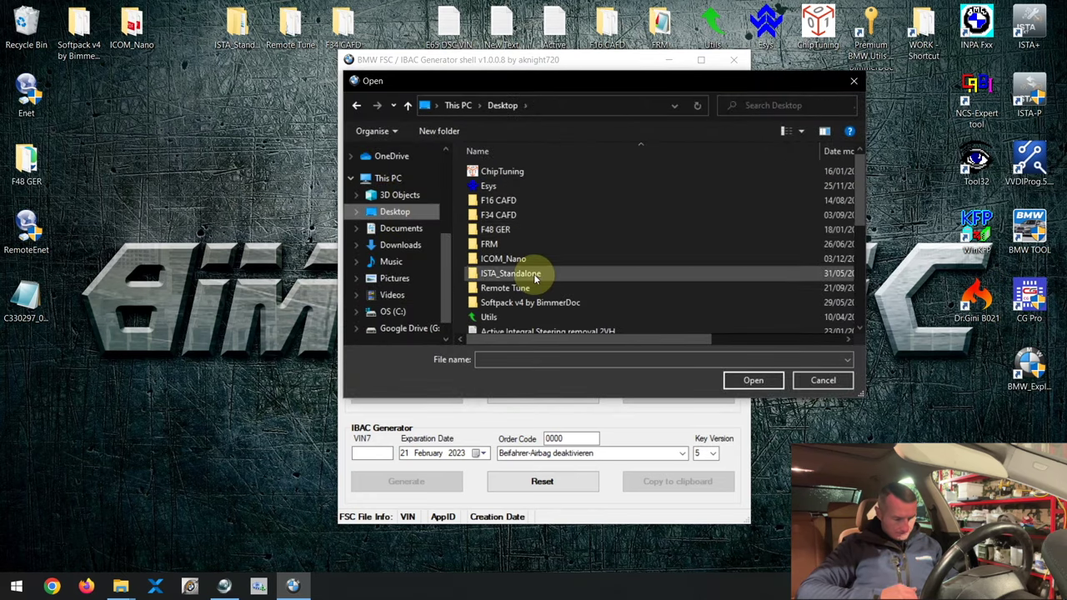
scroll(533, 274, down, 2)
double_click(499, 296)
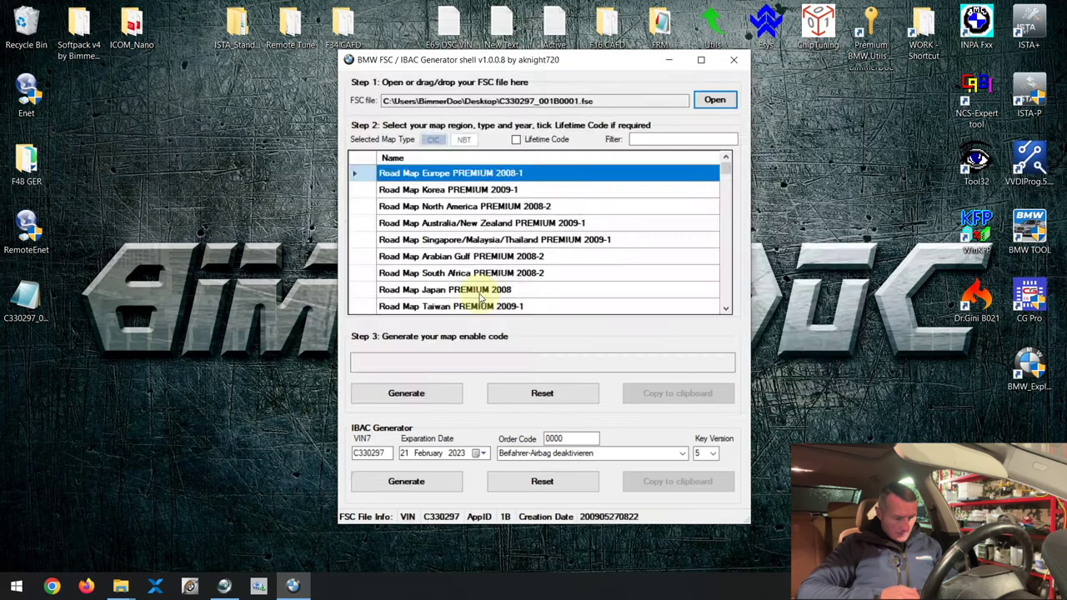
Filter the map list by "premium europe 2022" and select Road Map Europe West PREMIUM 2022
click(642, 138)
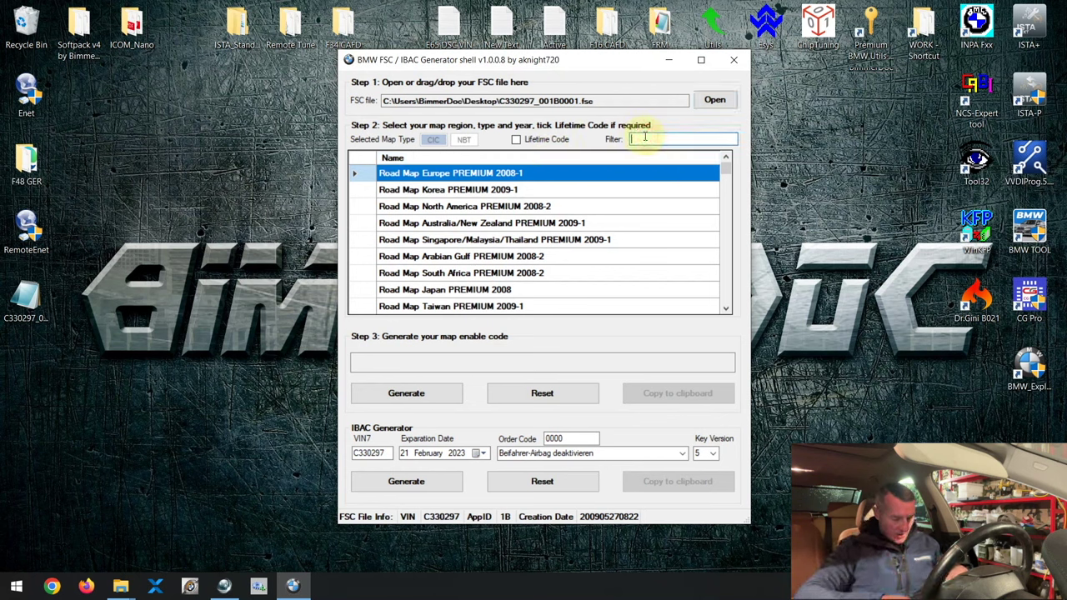
text(premium )
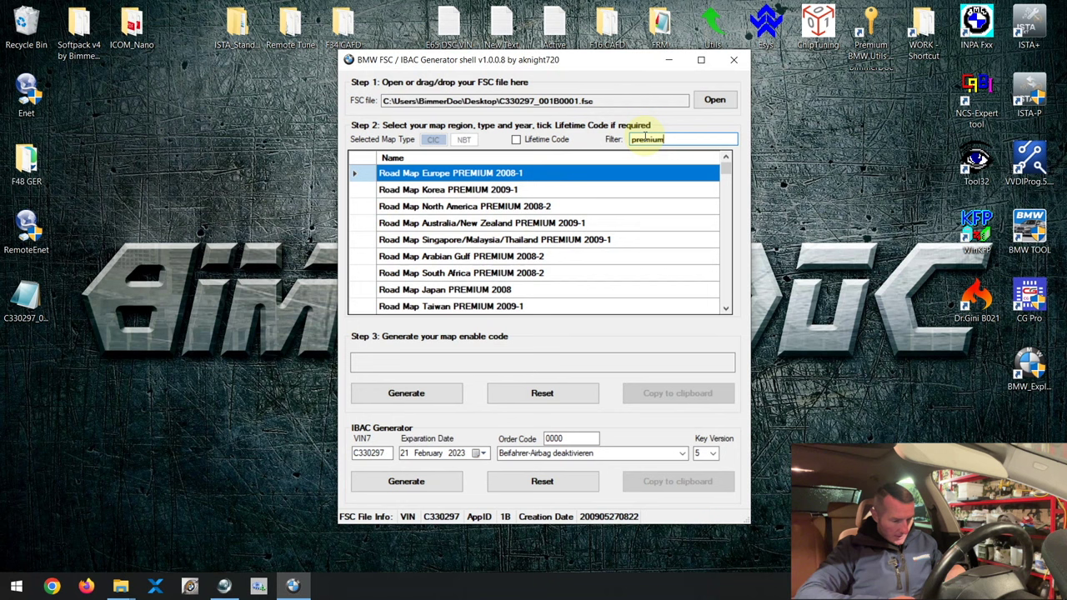
text(euro)
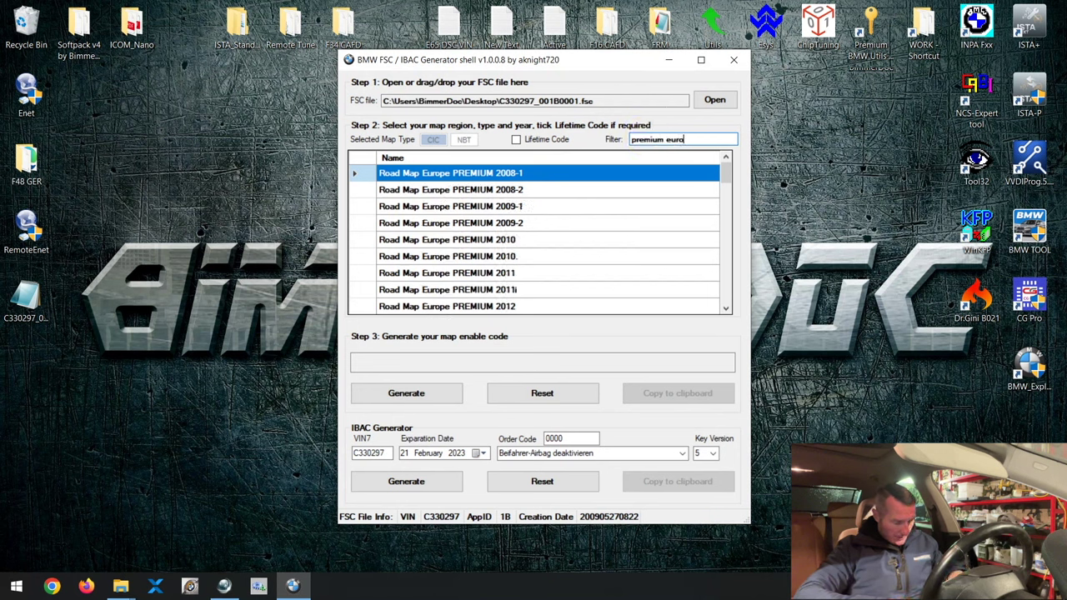
text(pe 2022)
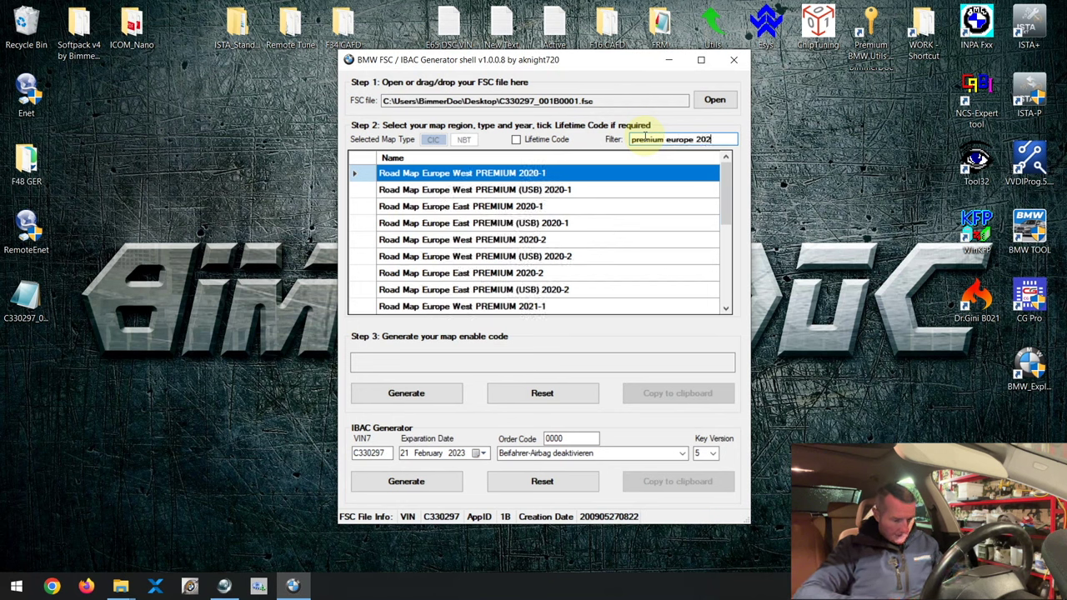
click(570, 173)
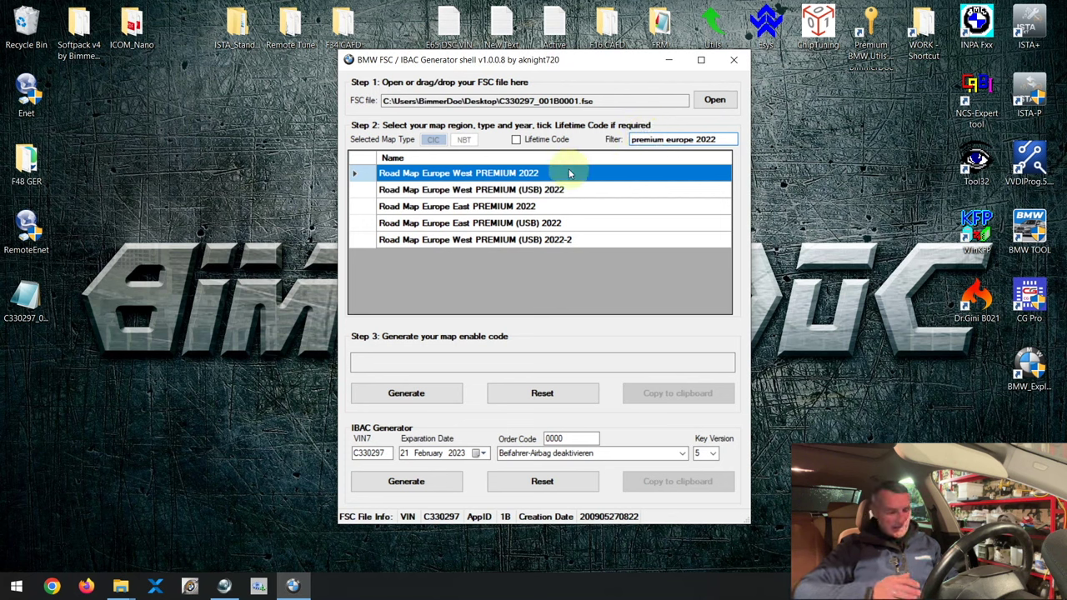
Choose Road Map Europe West PREMIUM (USB) 2022, generate its map enable code and highlight the generated code
click(519, 190)
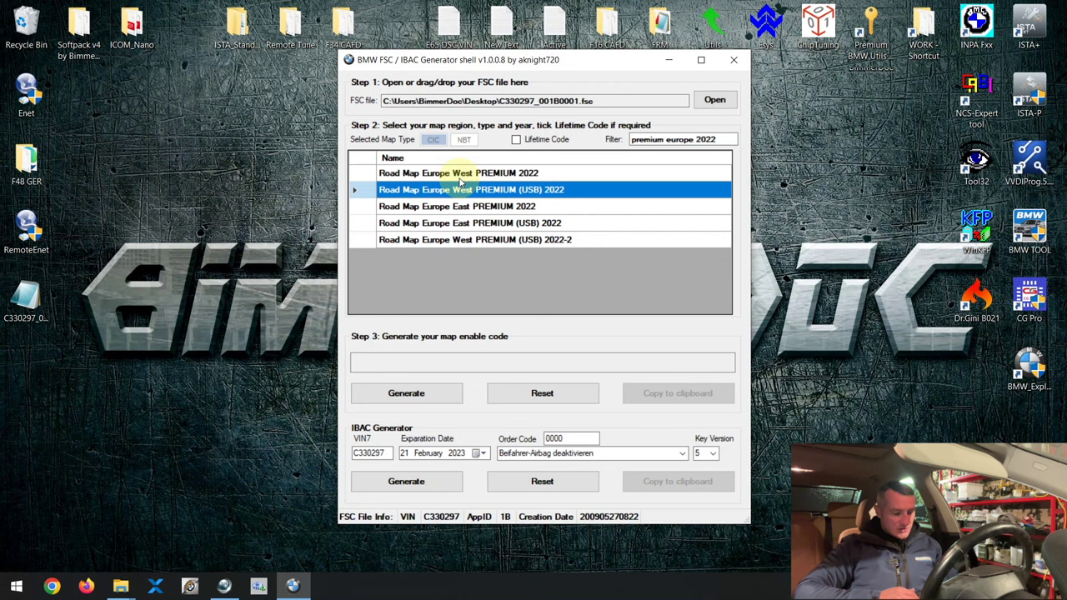
click(420, 397)
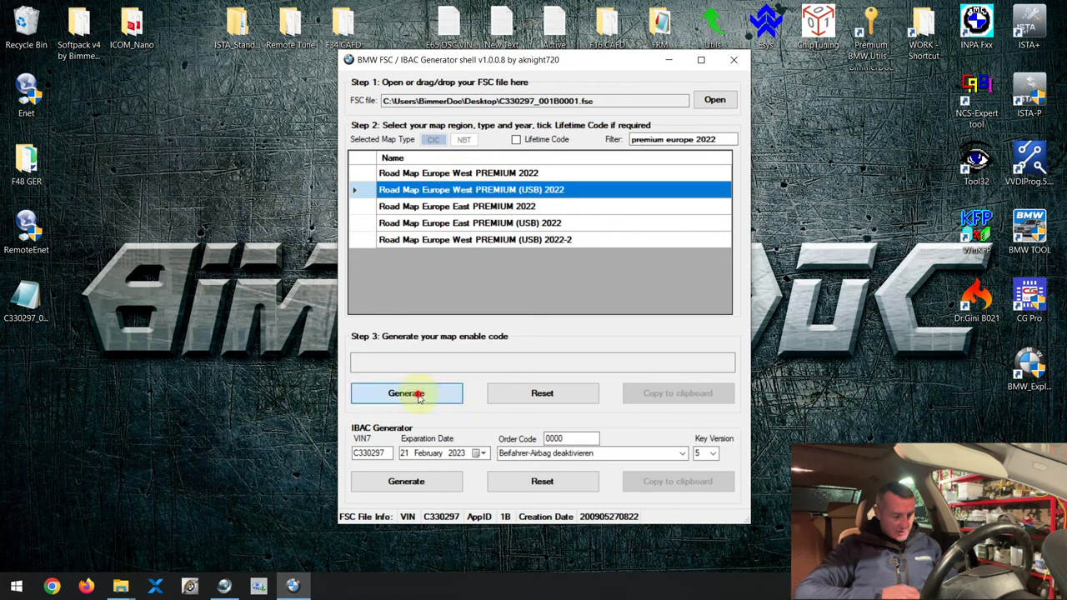
drag(454, 362, 627, 356)
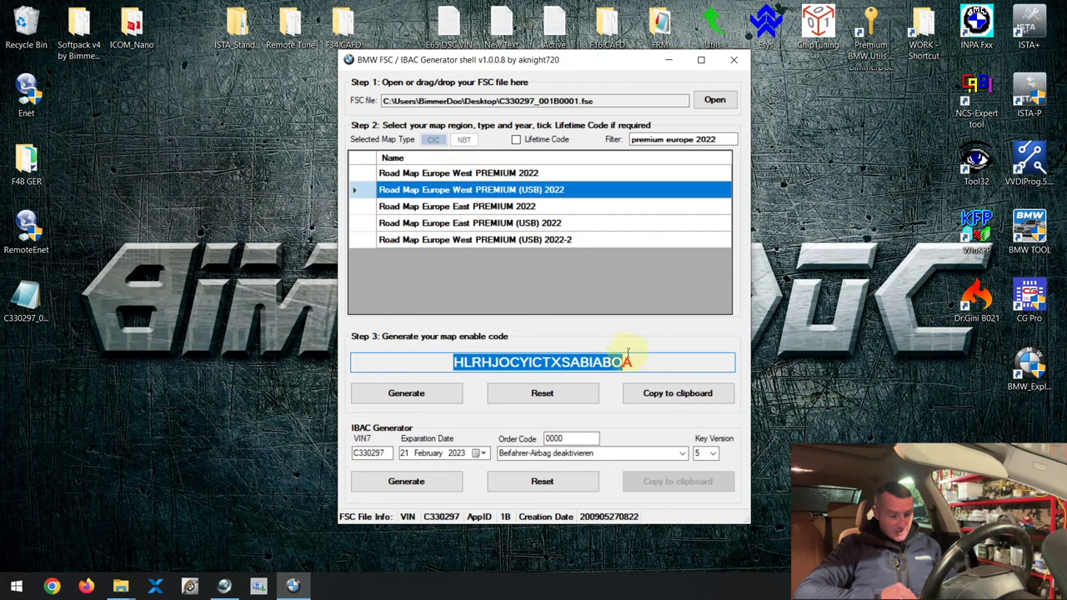
click(639, 358)
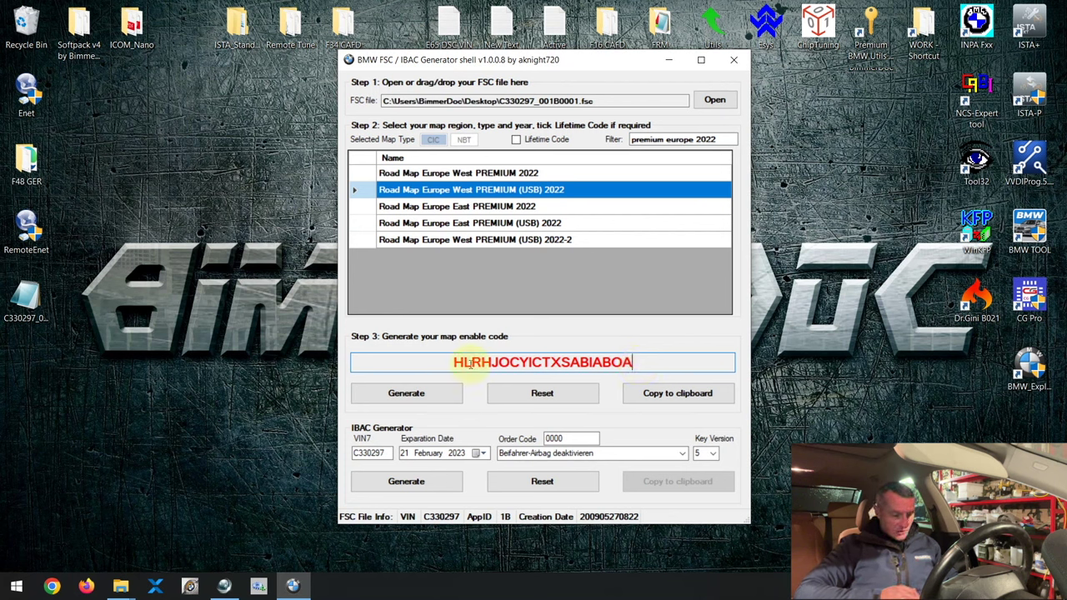
drag(451, 361, 632, 363)
click(640, 362)
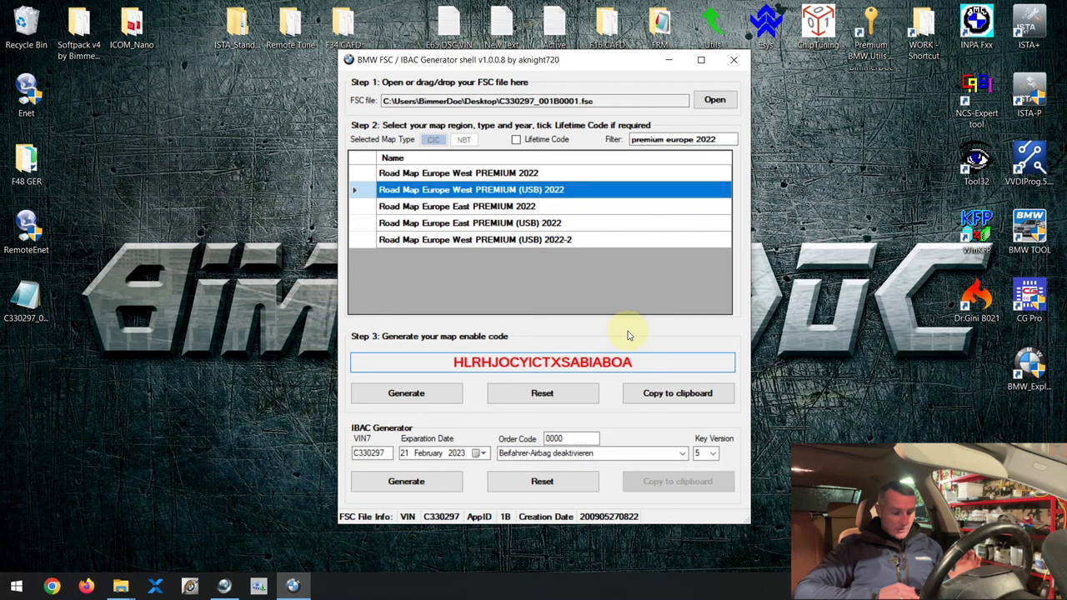
Enable the Lifetime Code option, regenerate the map enable code for the chosen USB map and highlight it
click(515, 140)
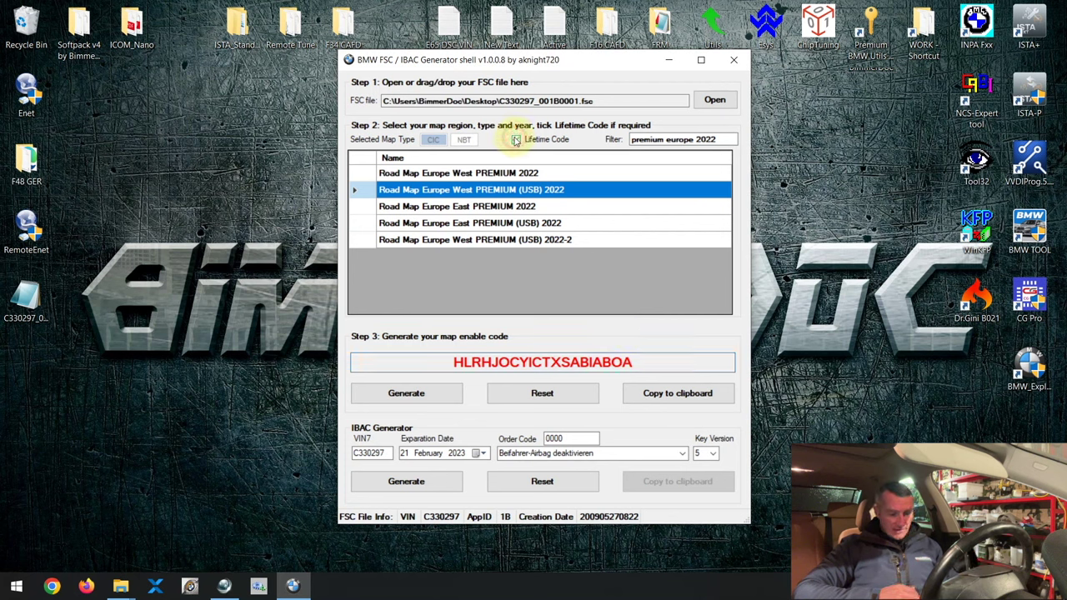
click(406, 394)
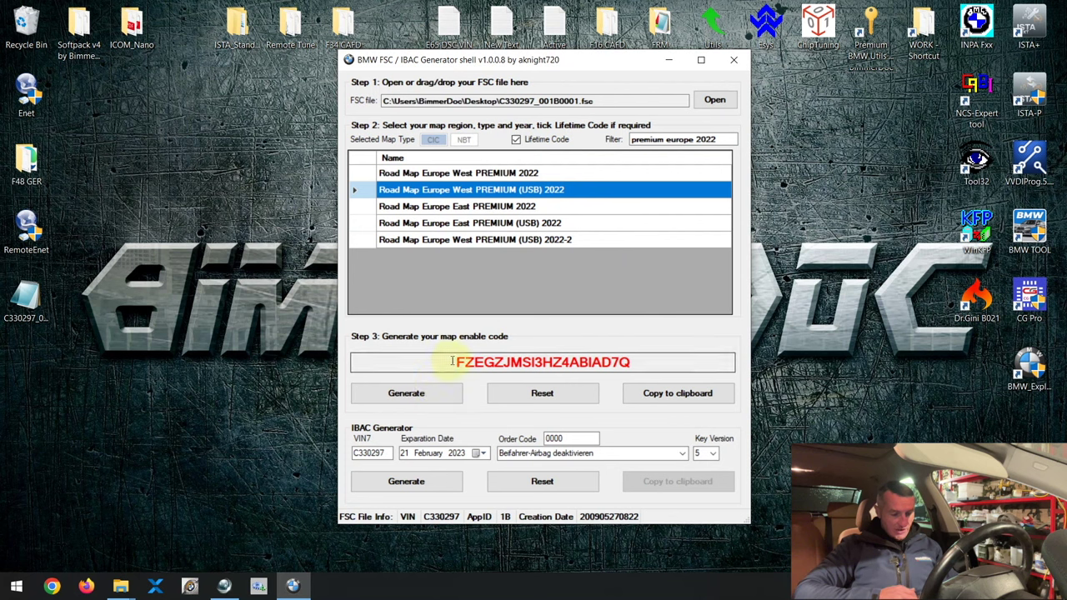
drag(454, 362, 623, 362)
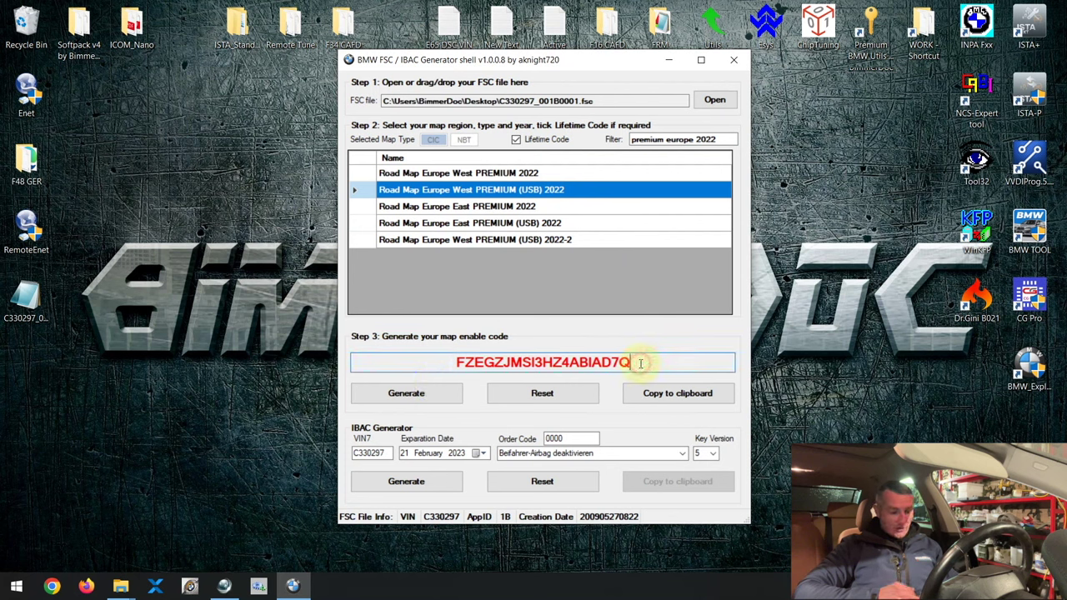